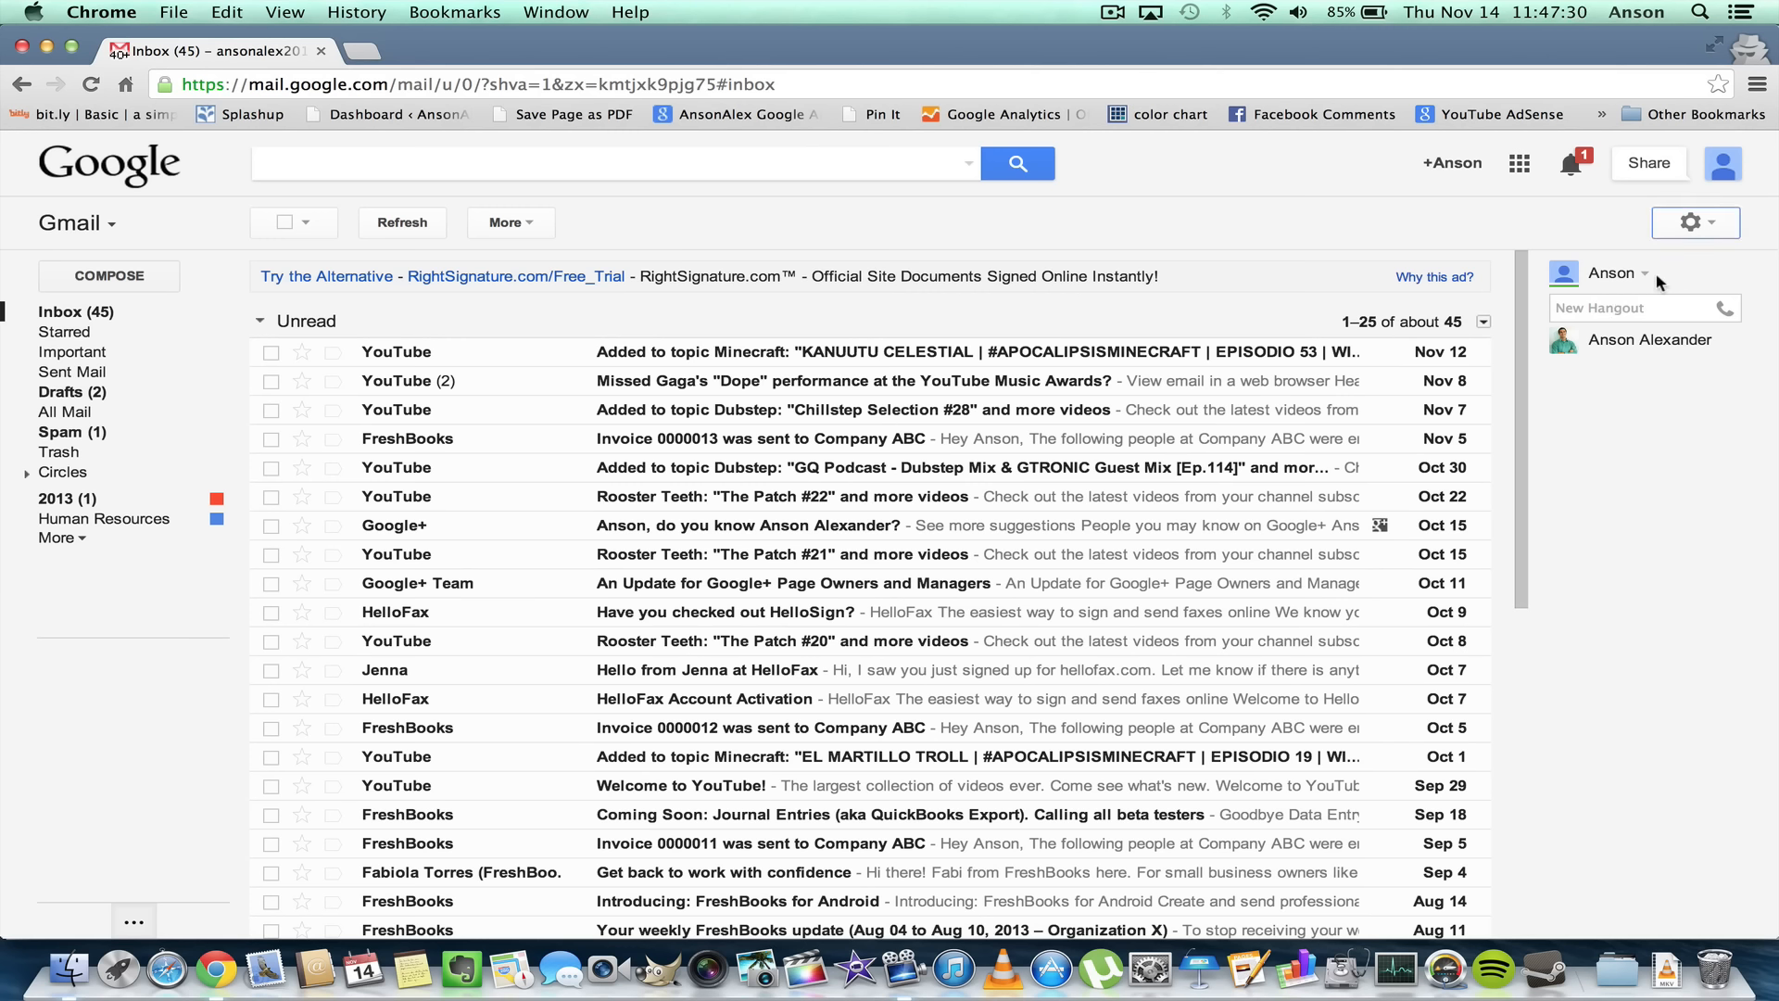
Step: Look through the Hangouts options menu and leave it unchanged
click(1647, 279)
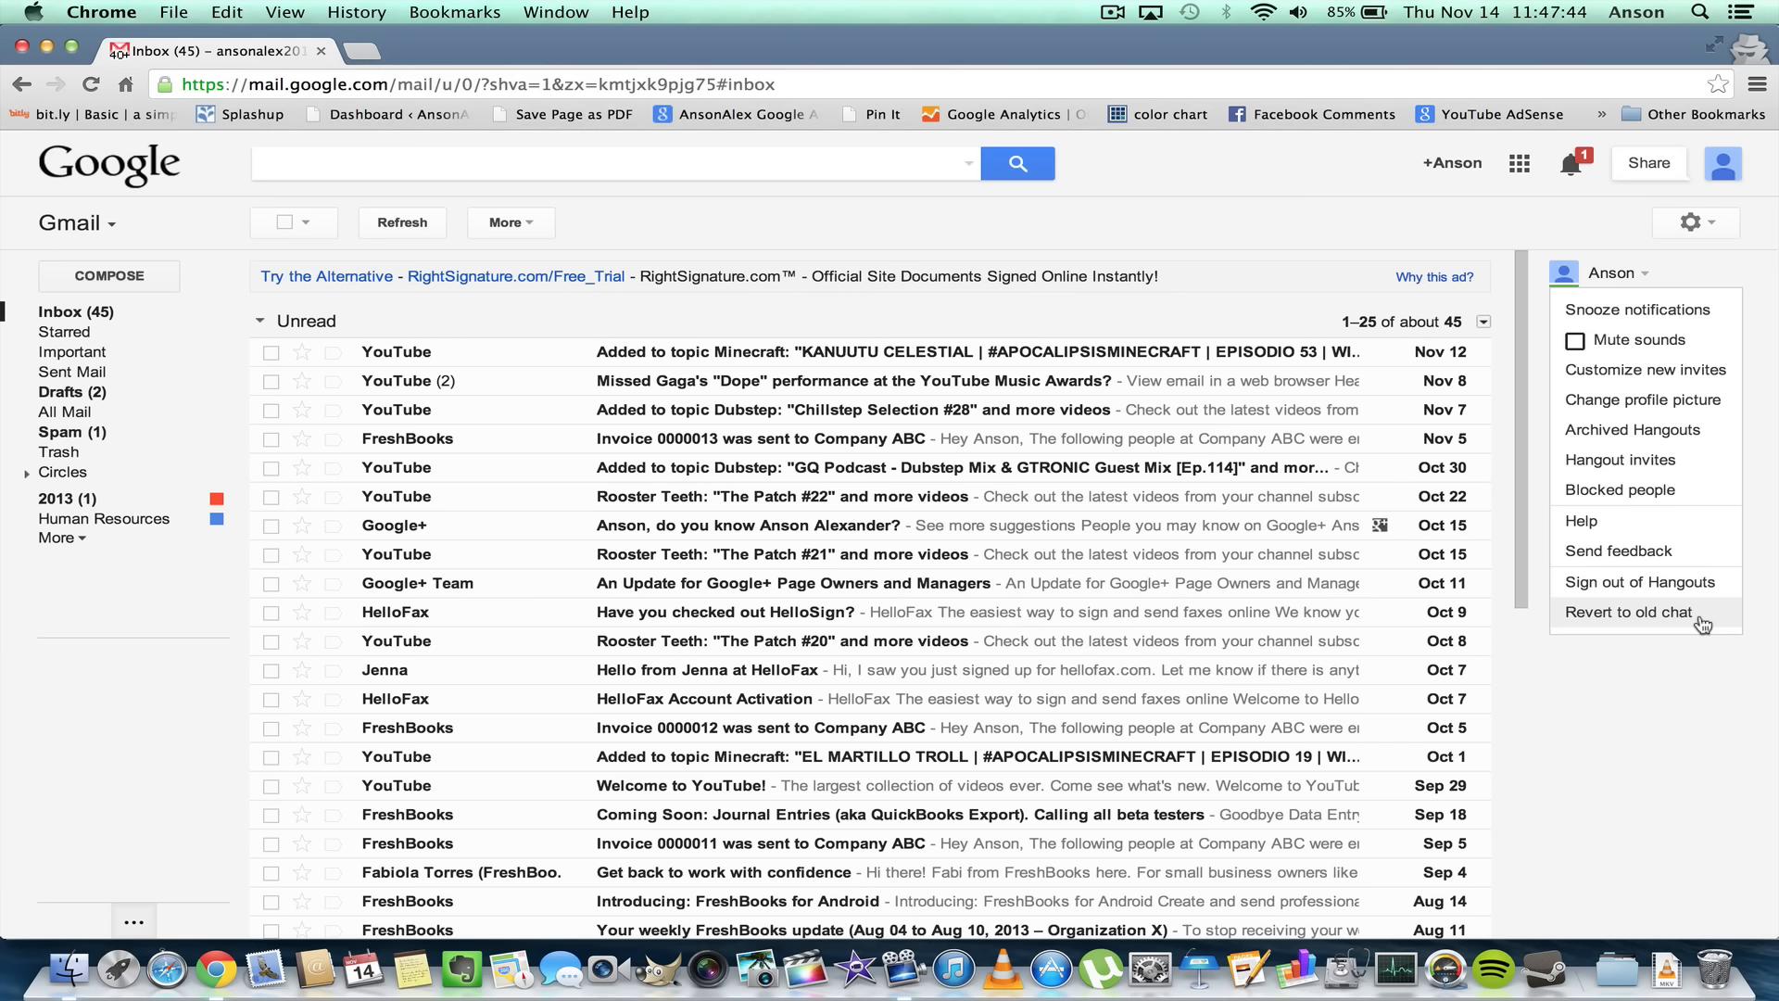
click(1661, 685)
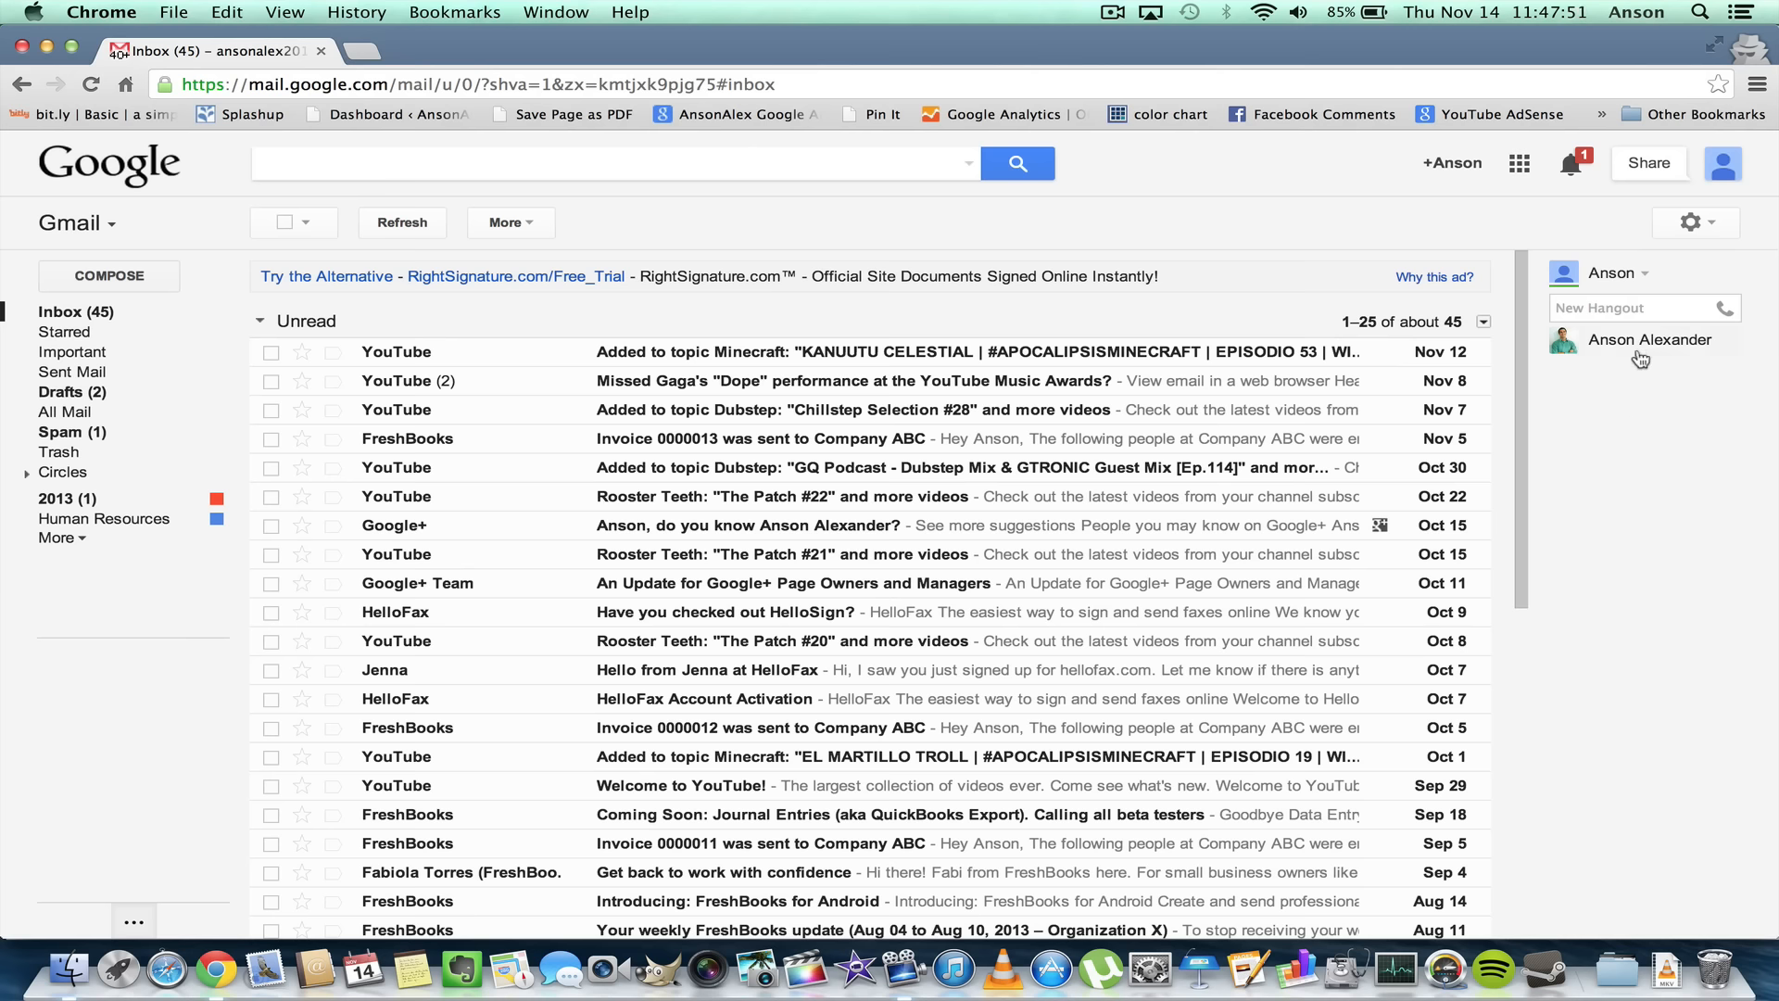
mouse_move(1648, 339)
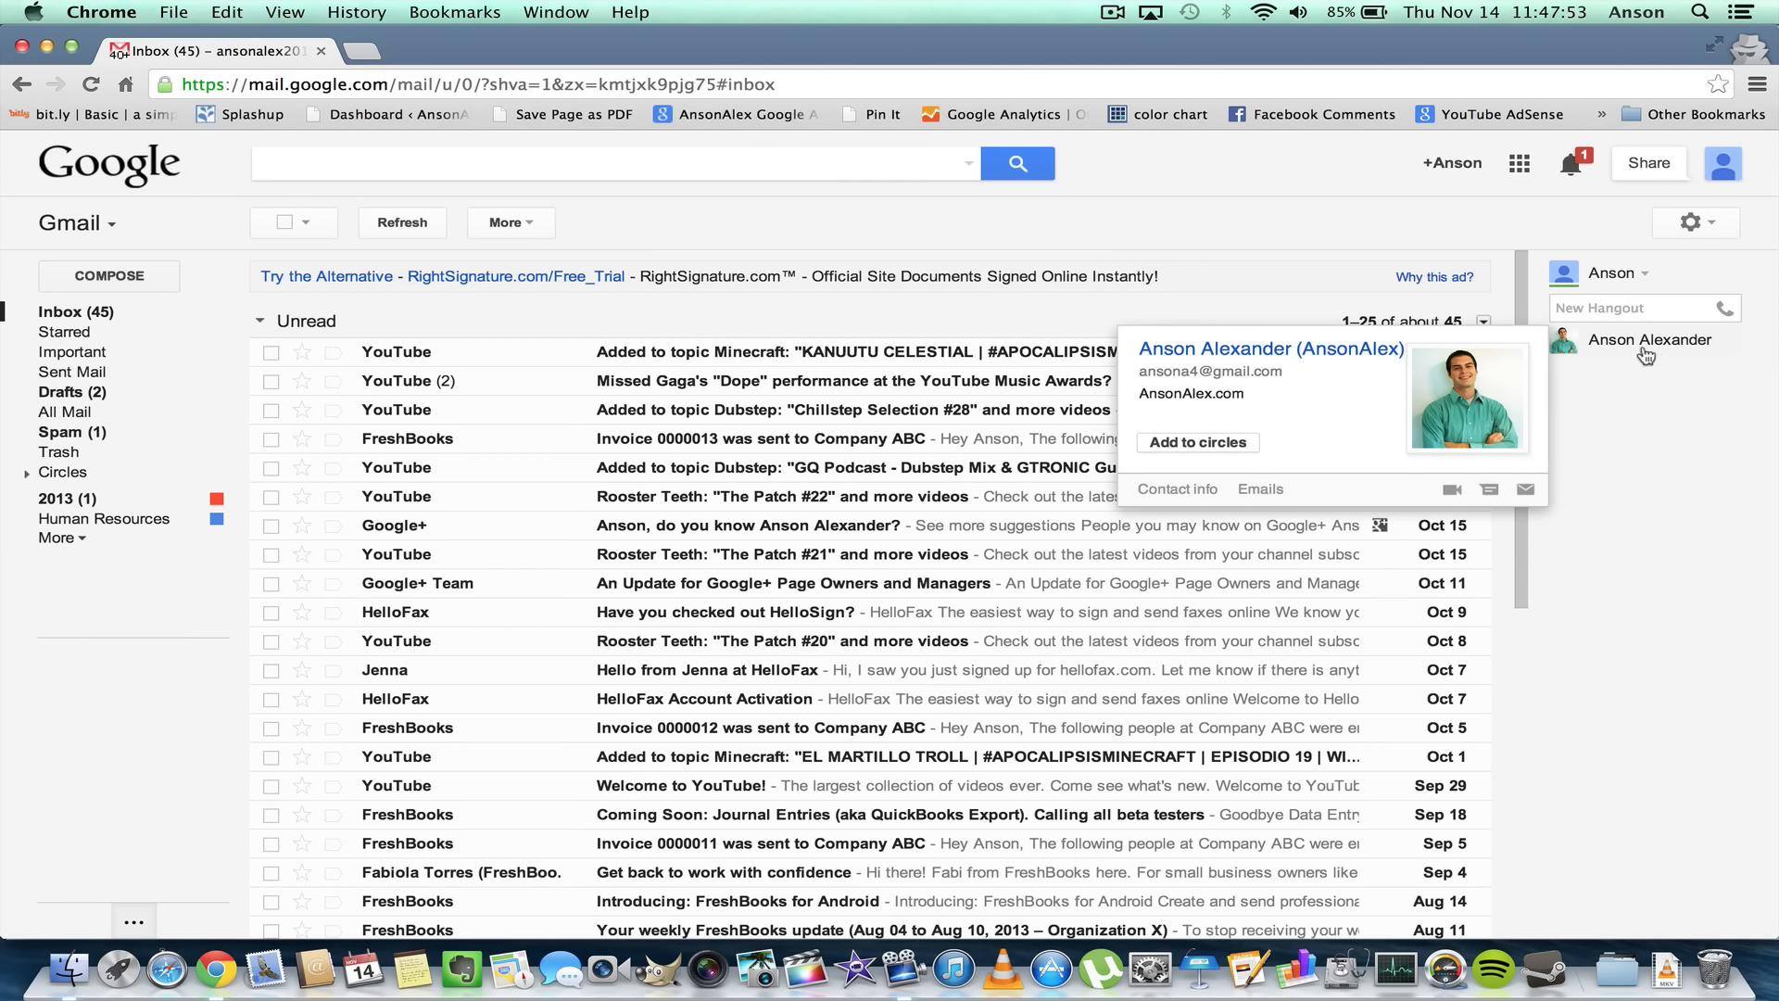
Step: Block Anson Alexander from his Hangouts conversation's options and dismiss the confirmation
click(1645, 344)
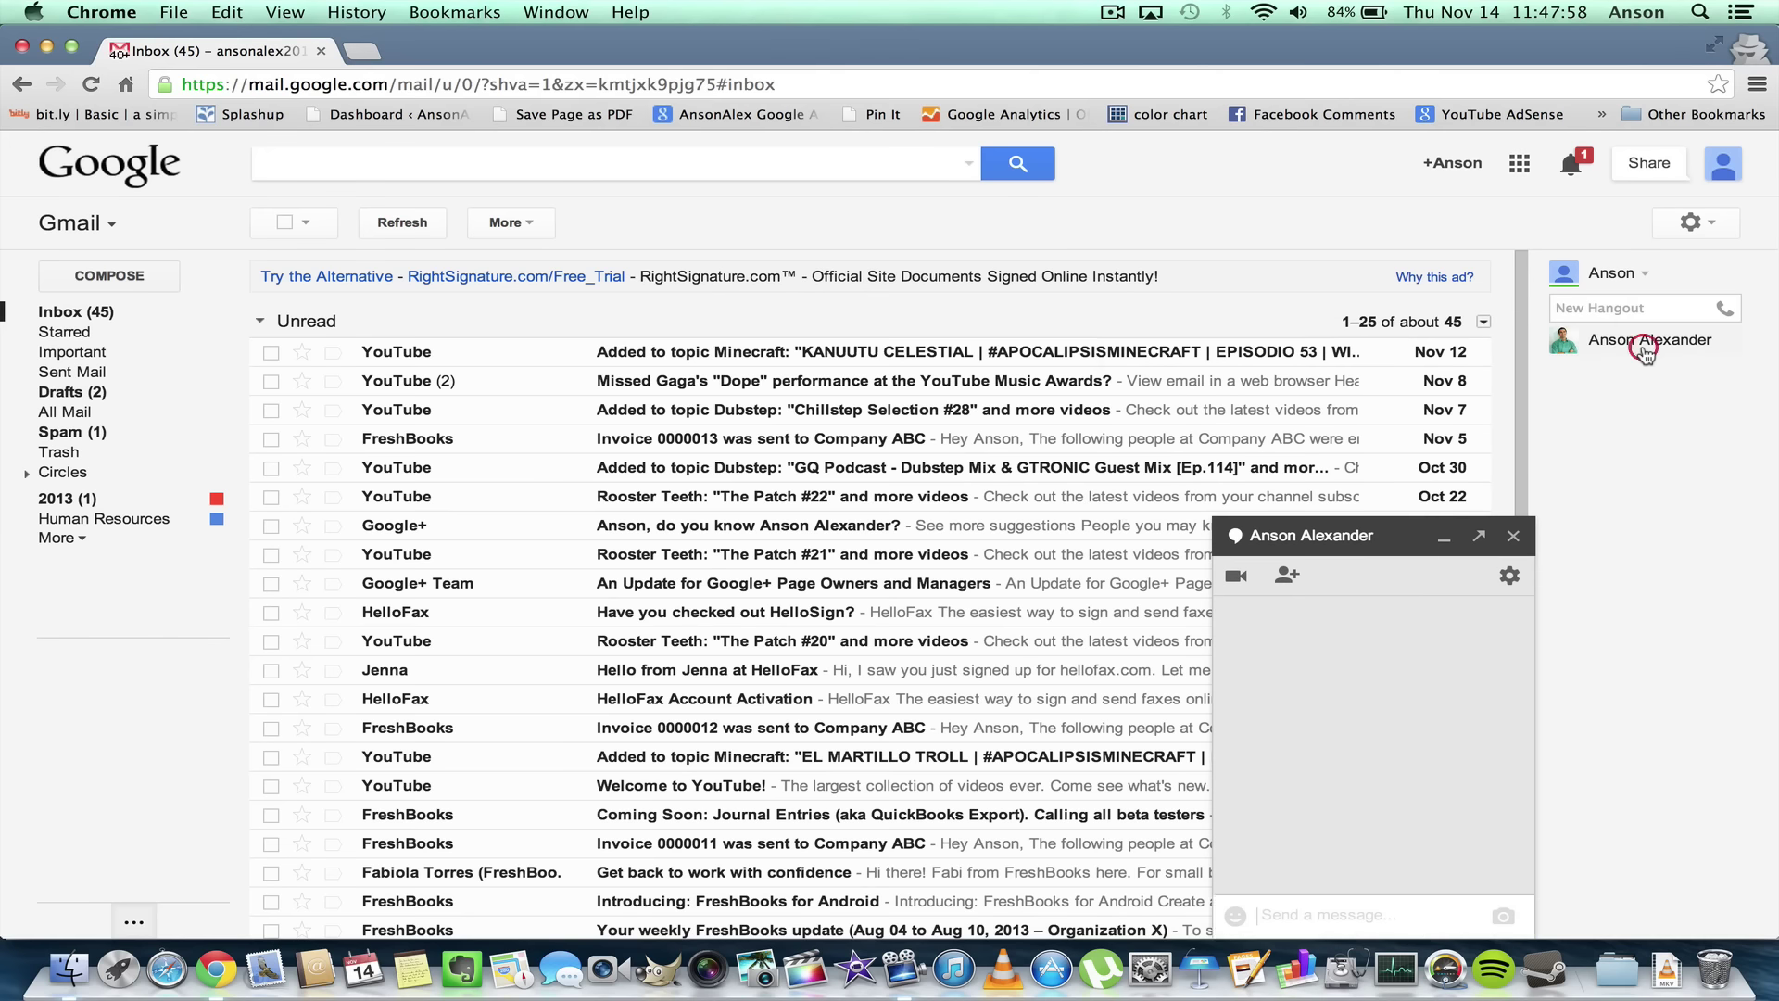
click(1509, 574)
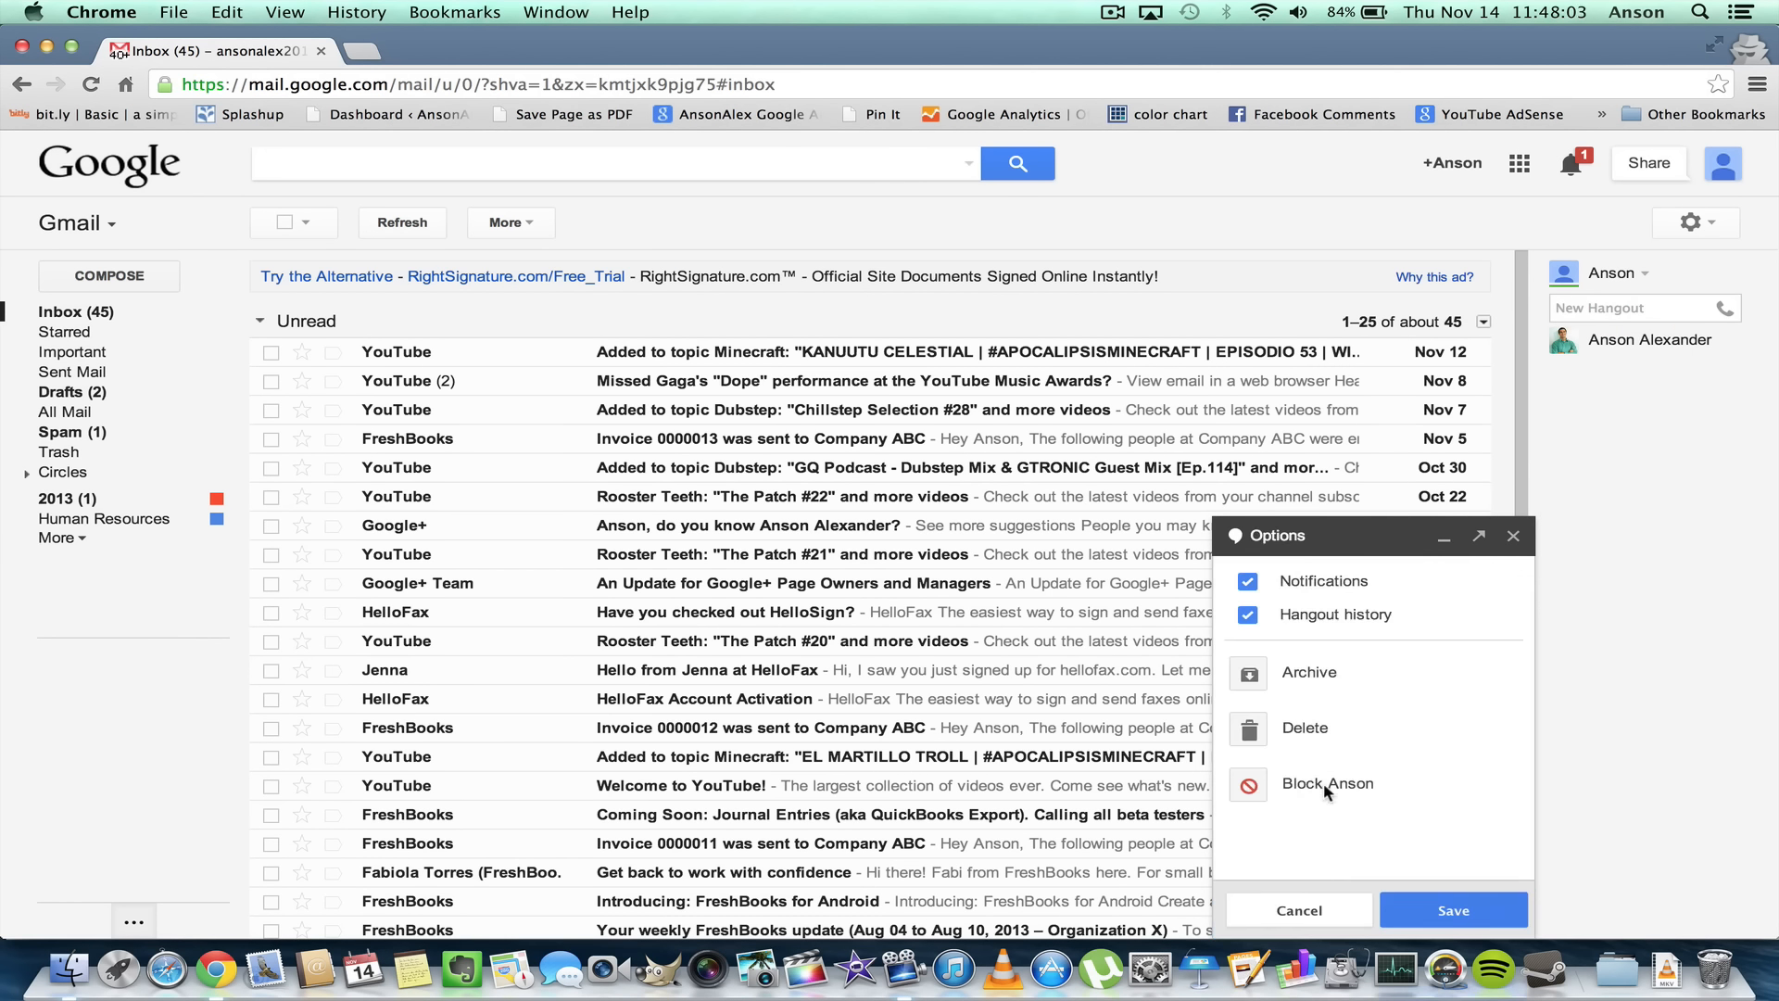
click(1298, 793)
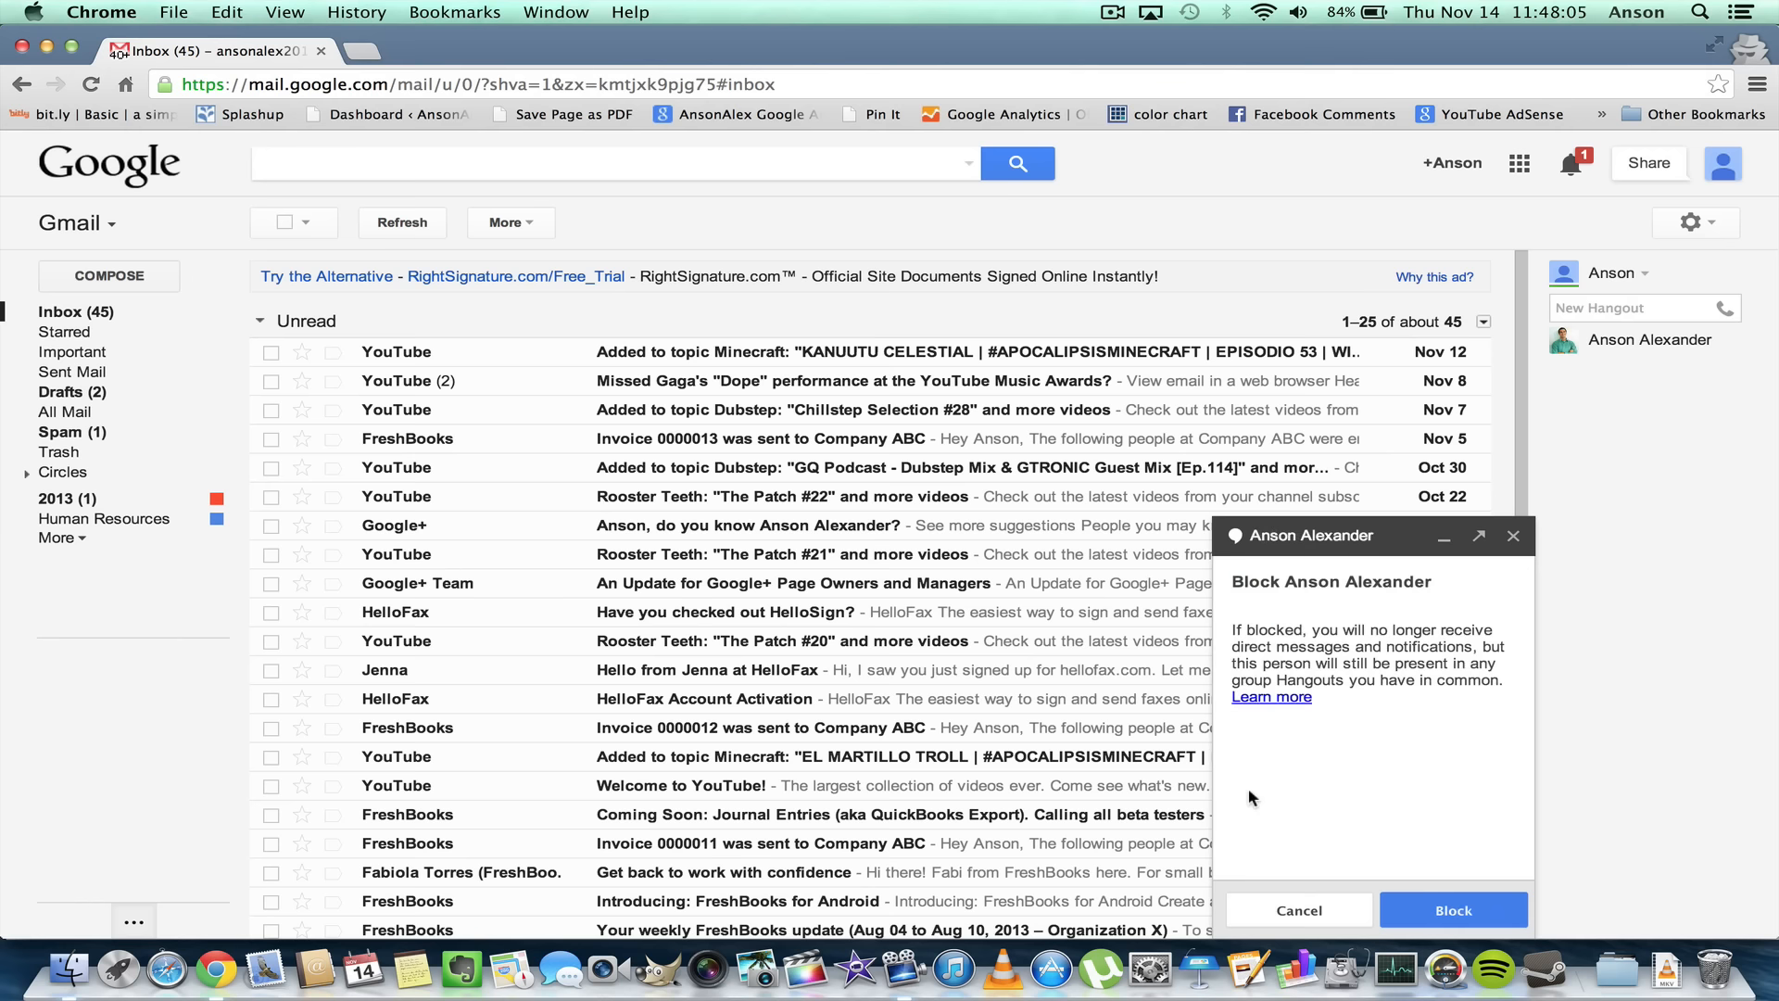
click(1433, 907)
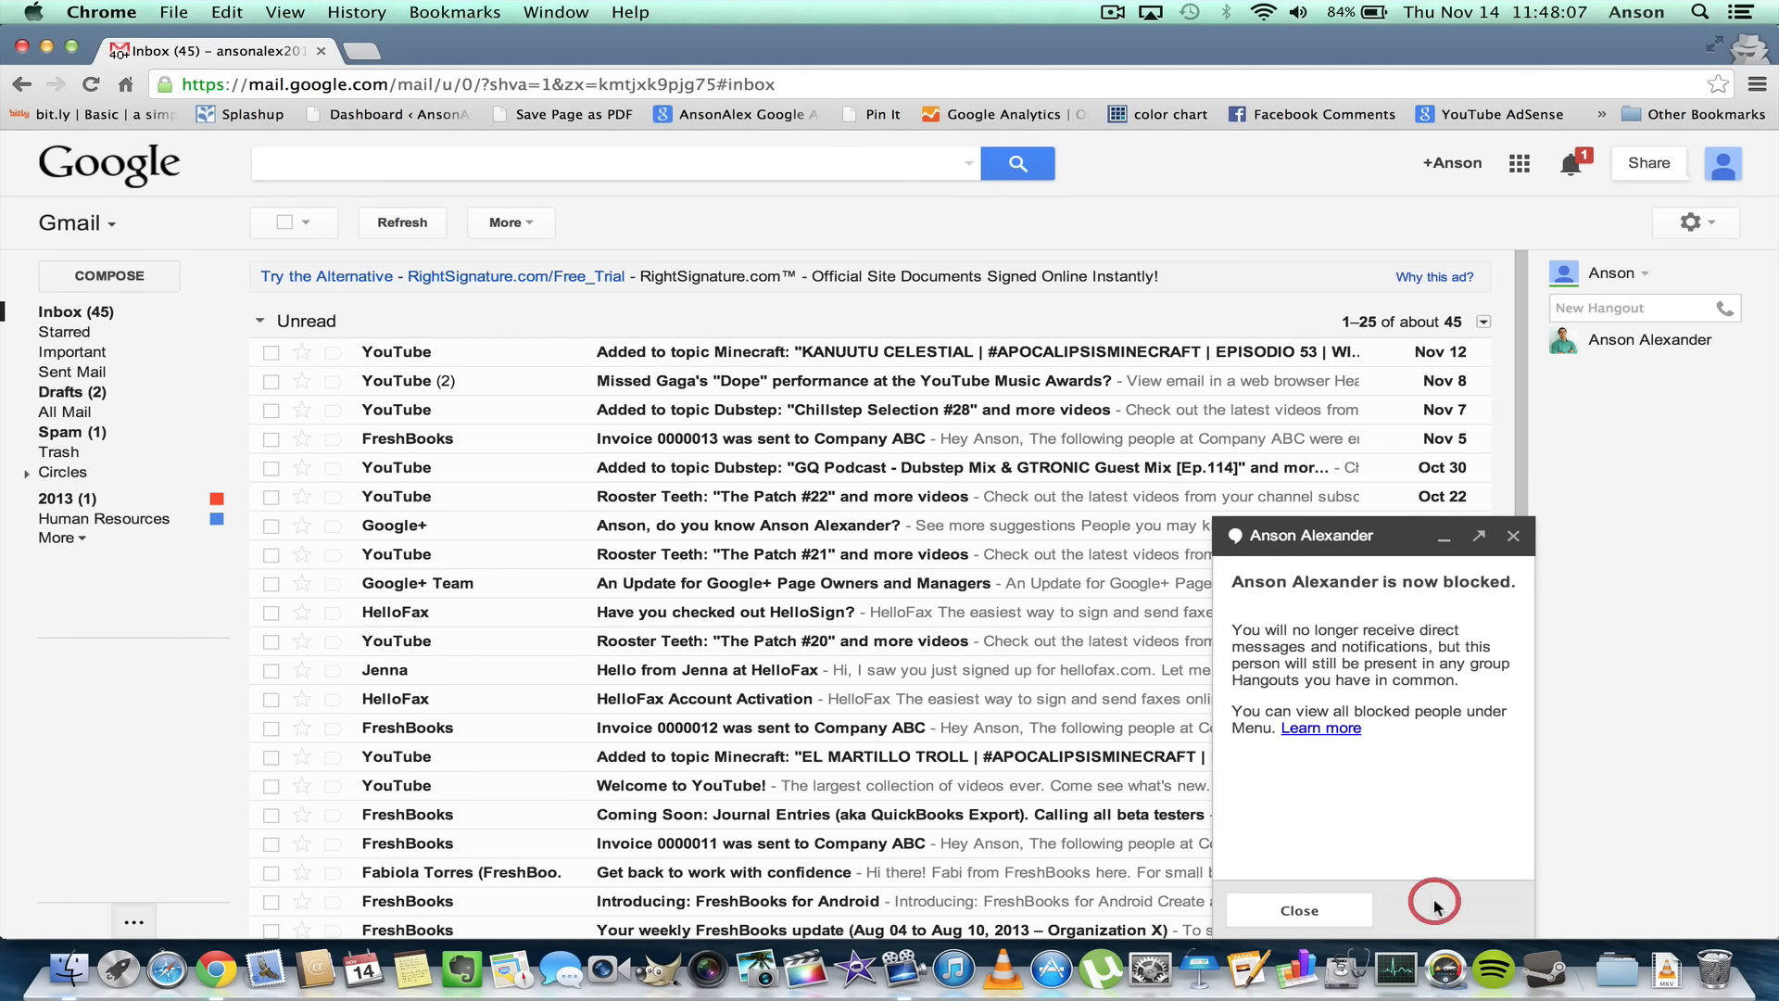
click(1299, 911)
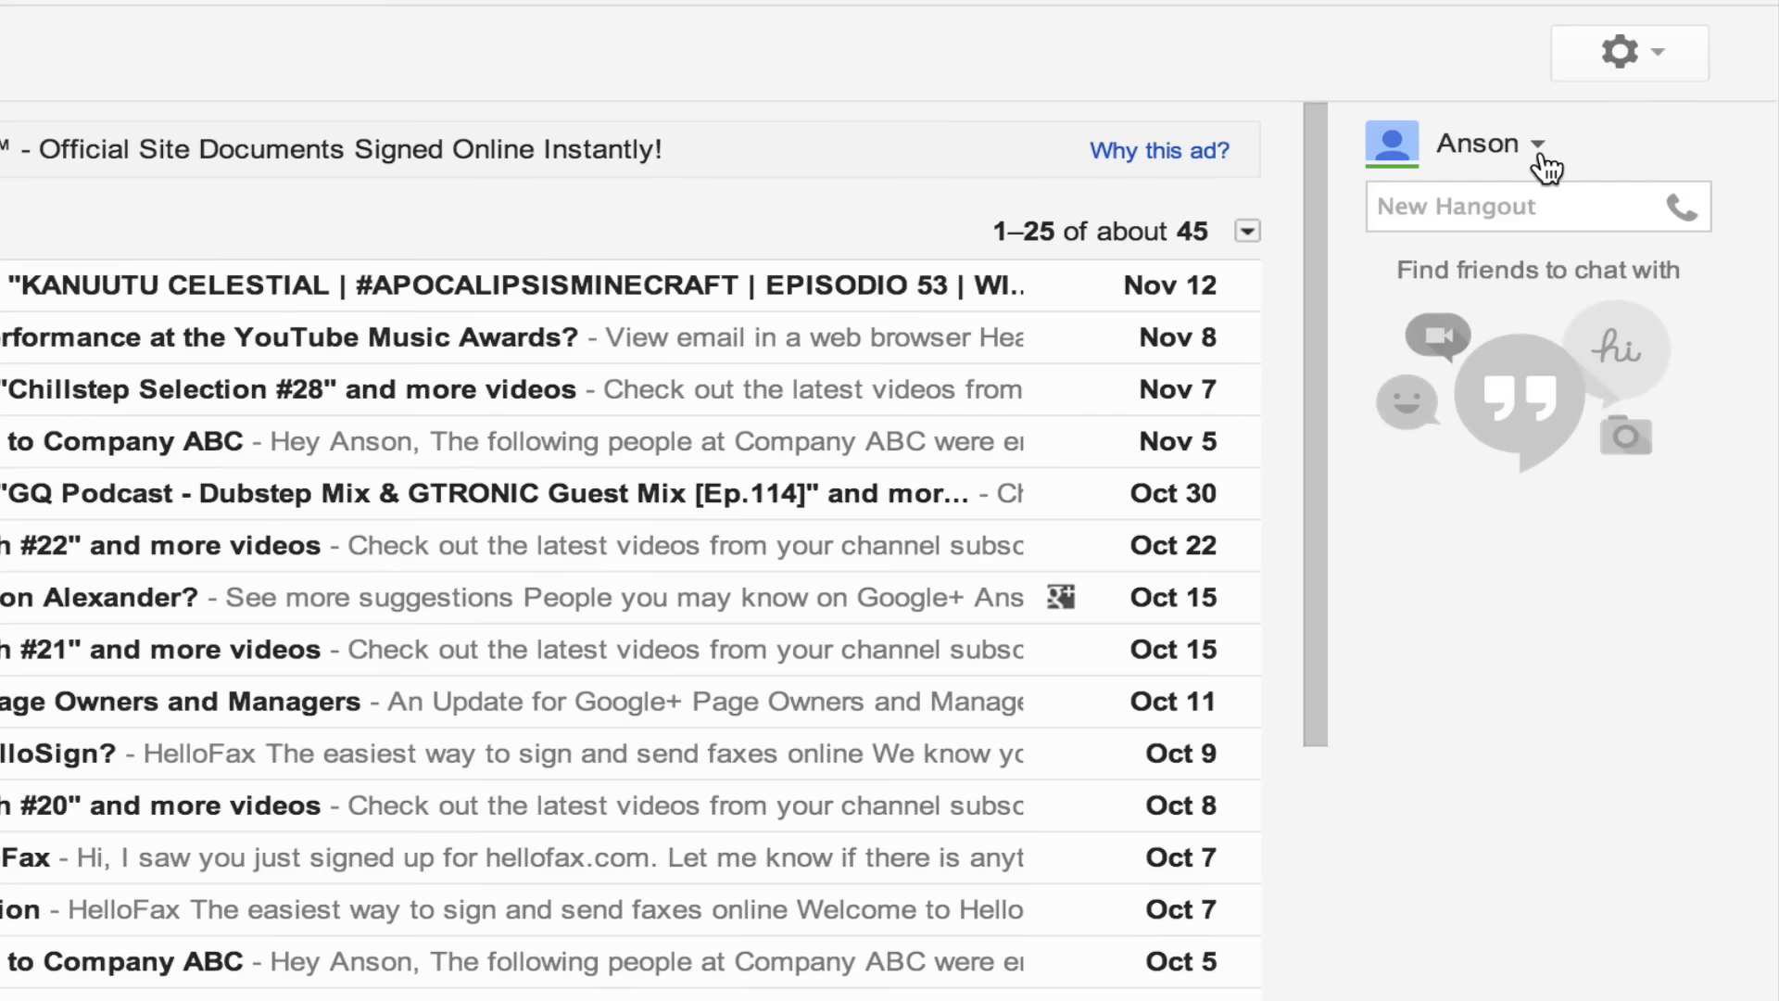
Step: Unblock Anson Alexander from the Hangouts Blocked people list and return to the contacts panel
click(1539, 147)
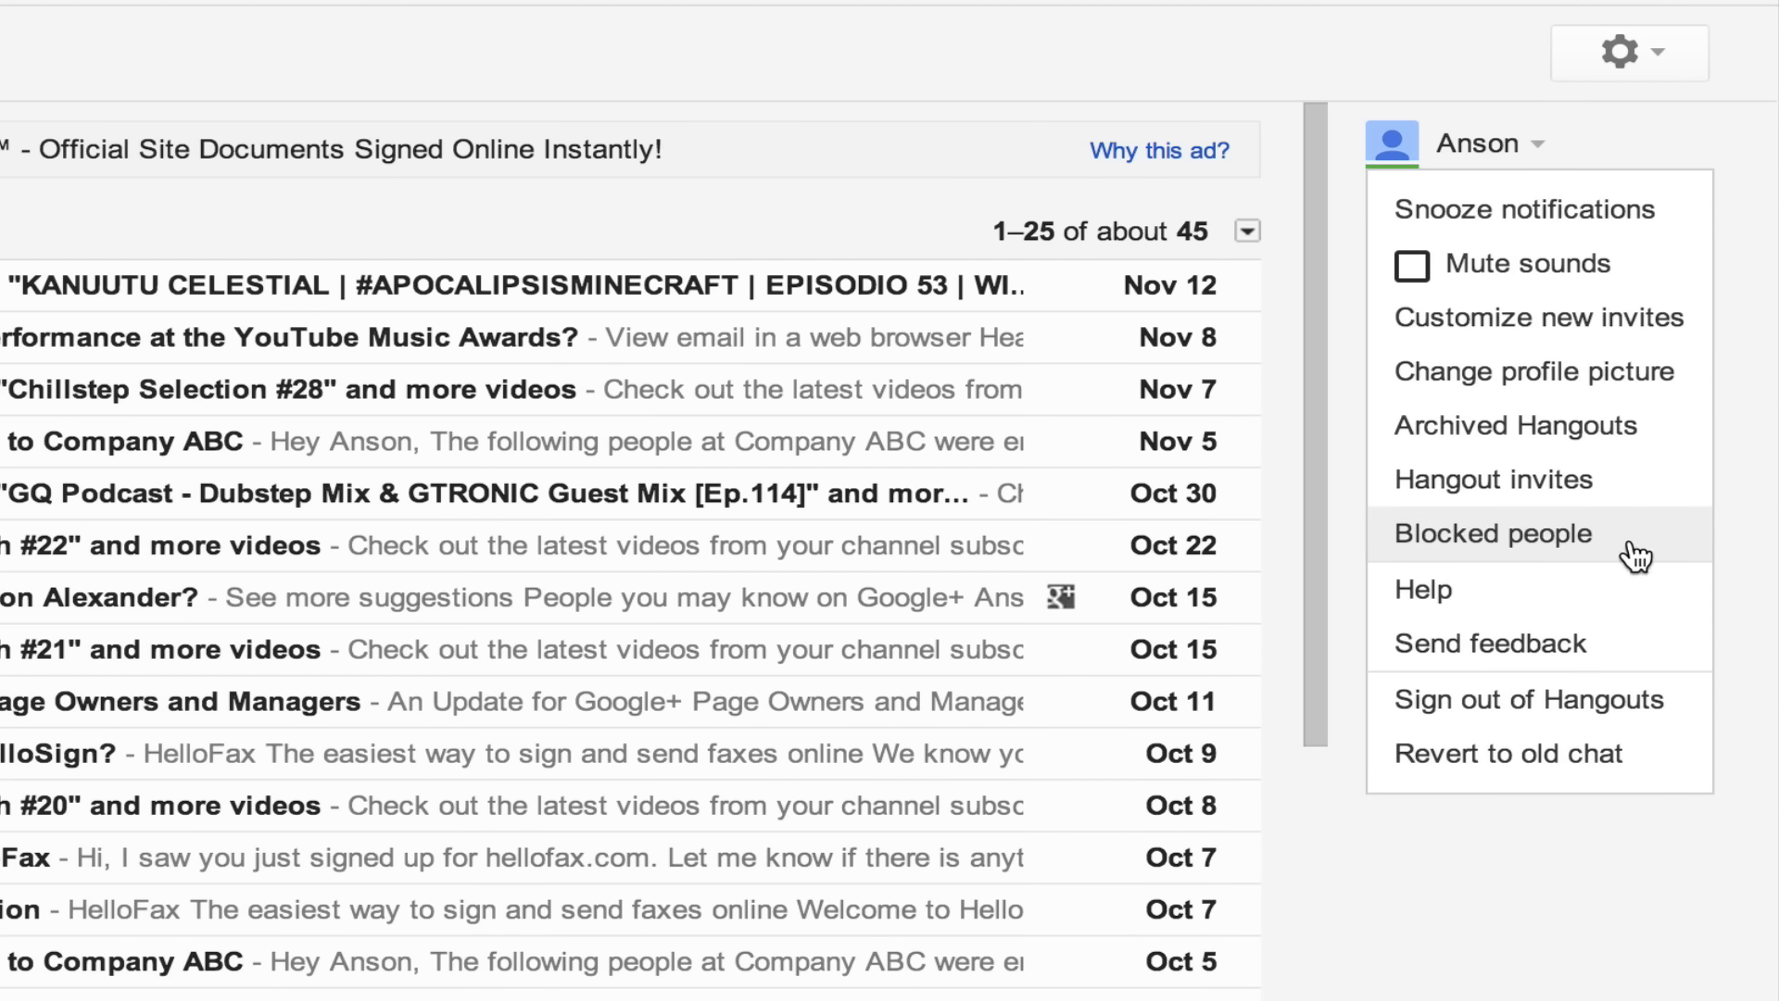
click(1634, 553)
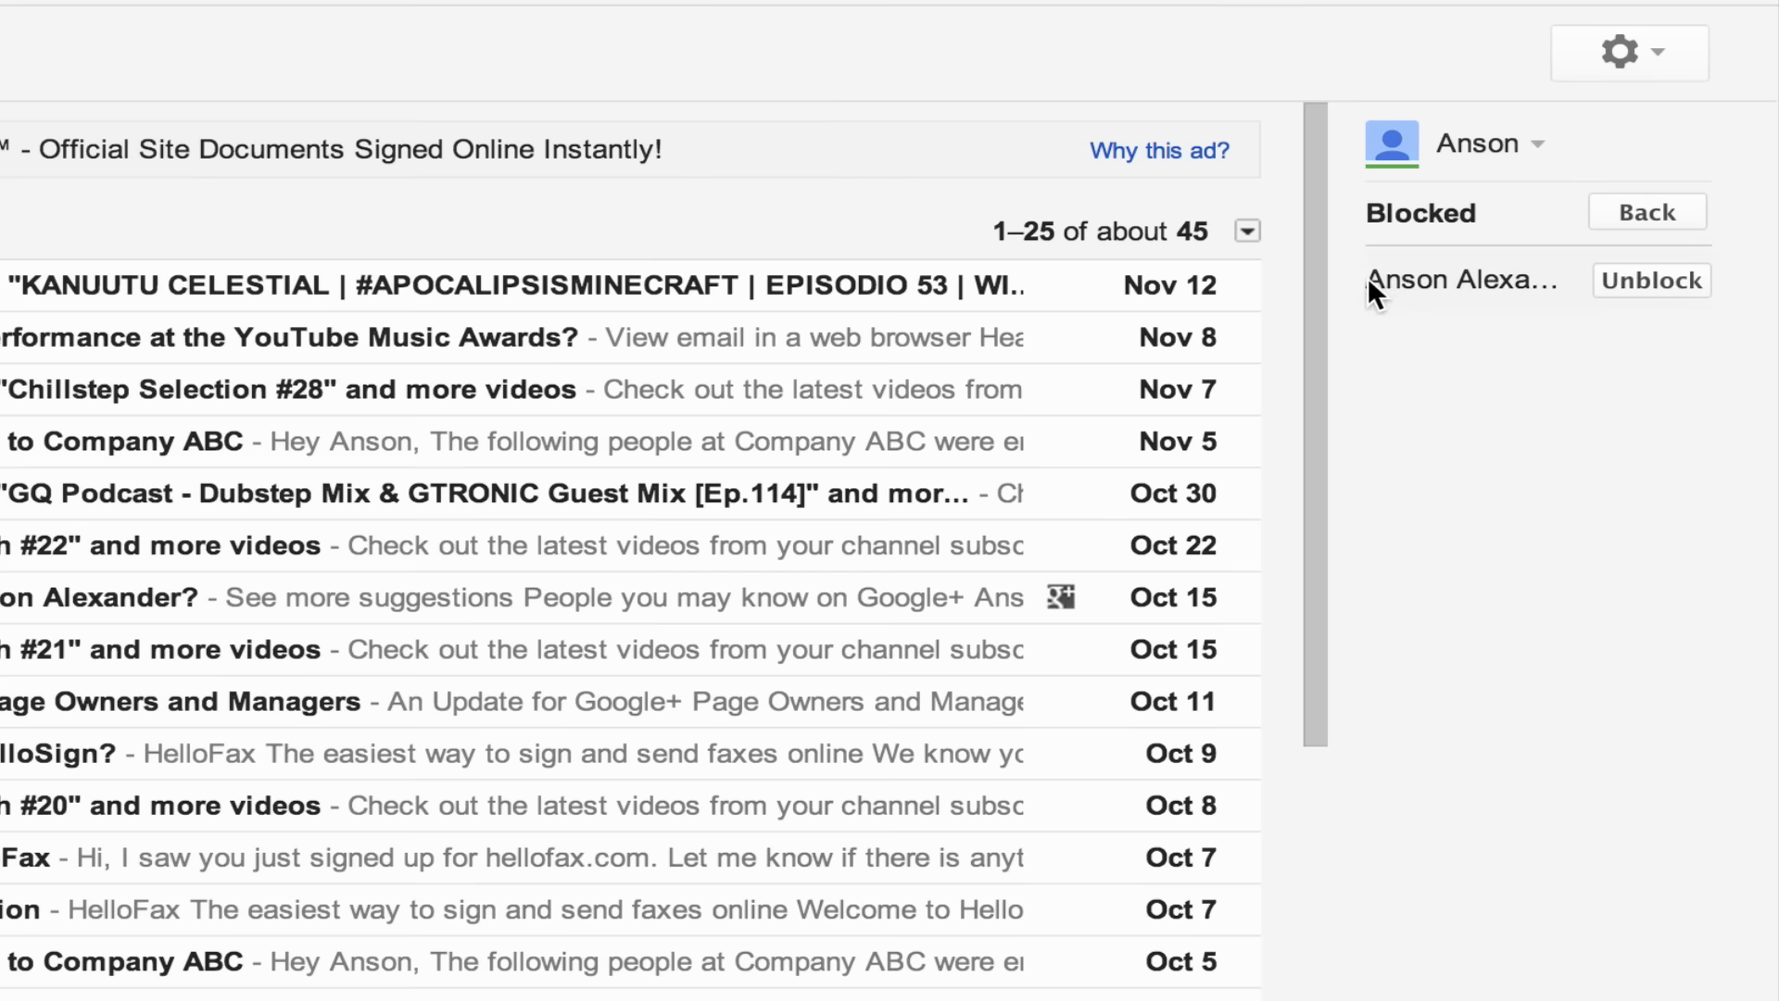
click(1651, 282)
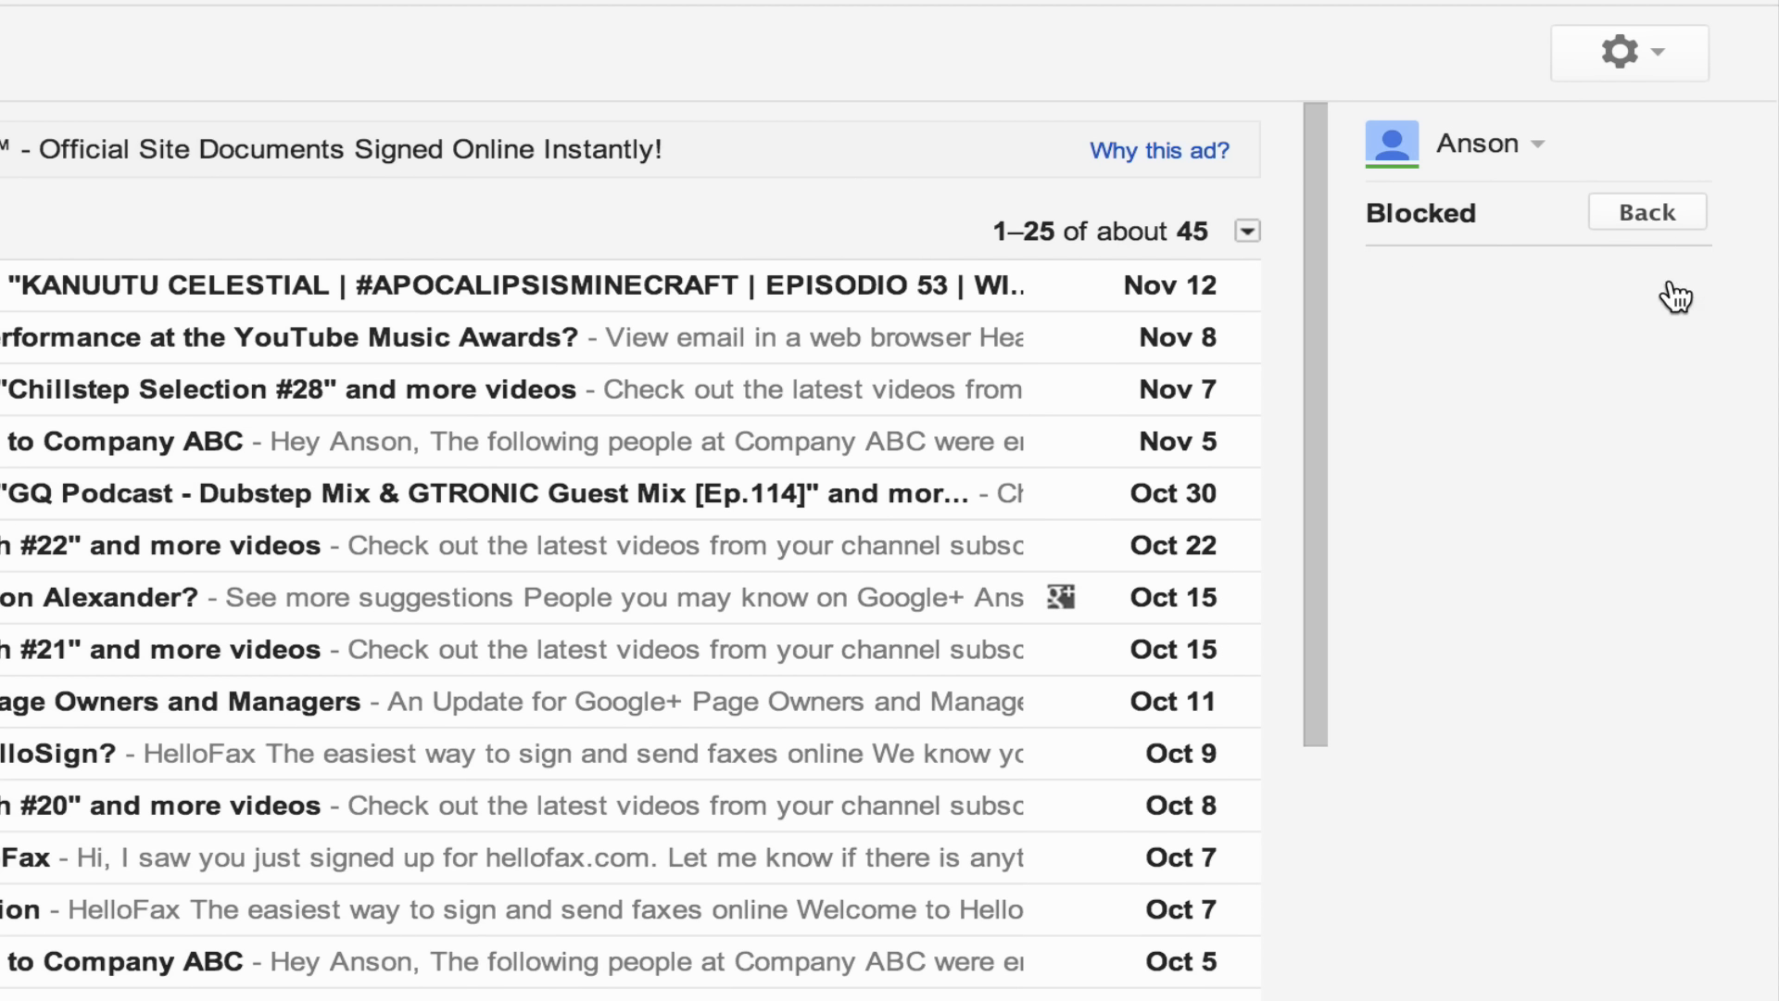
click(1646, 213)
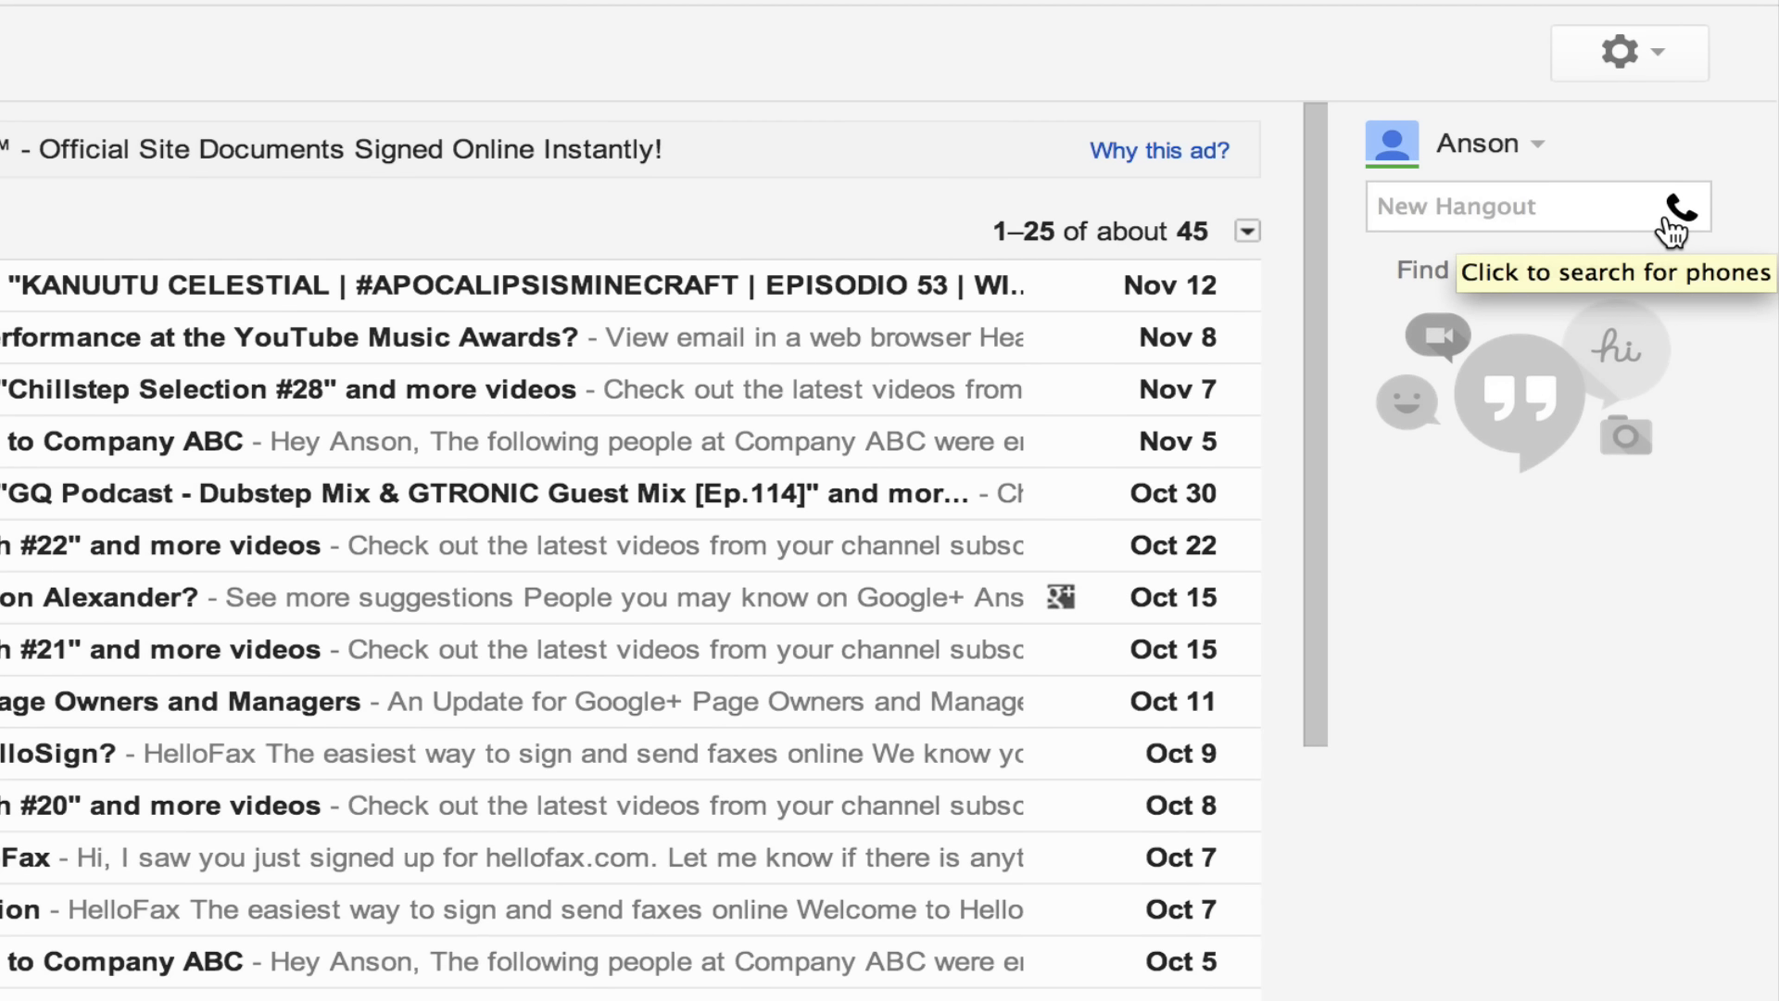
Step: Revert the sidebar from Hangouts to the old chat via the Hangouts menu, confirming the dialog
click(1537, 146)
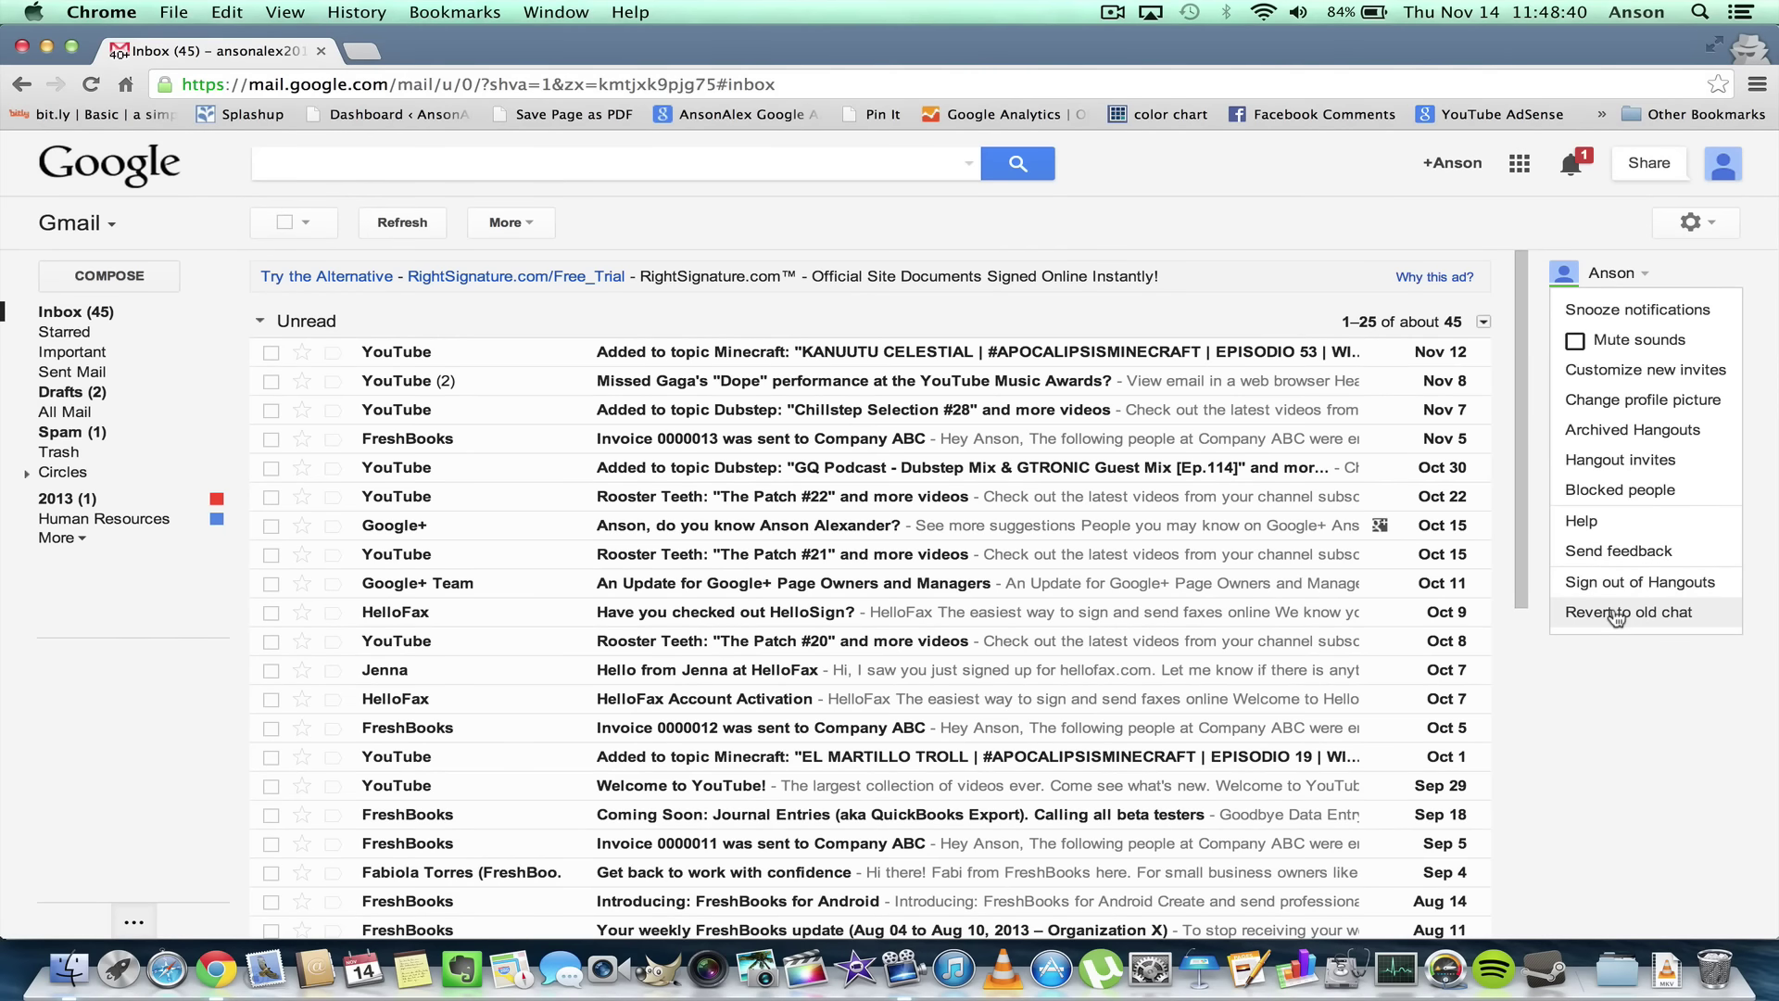
click(1508, 752)
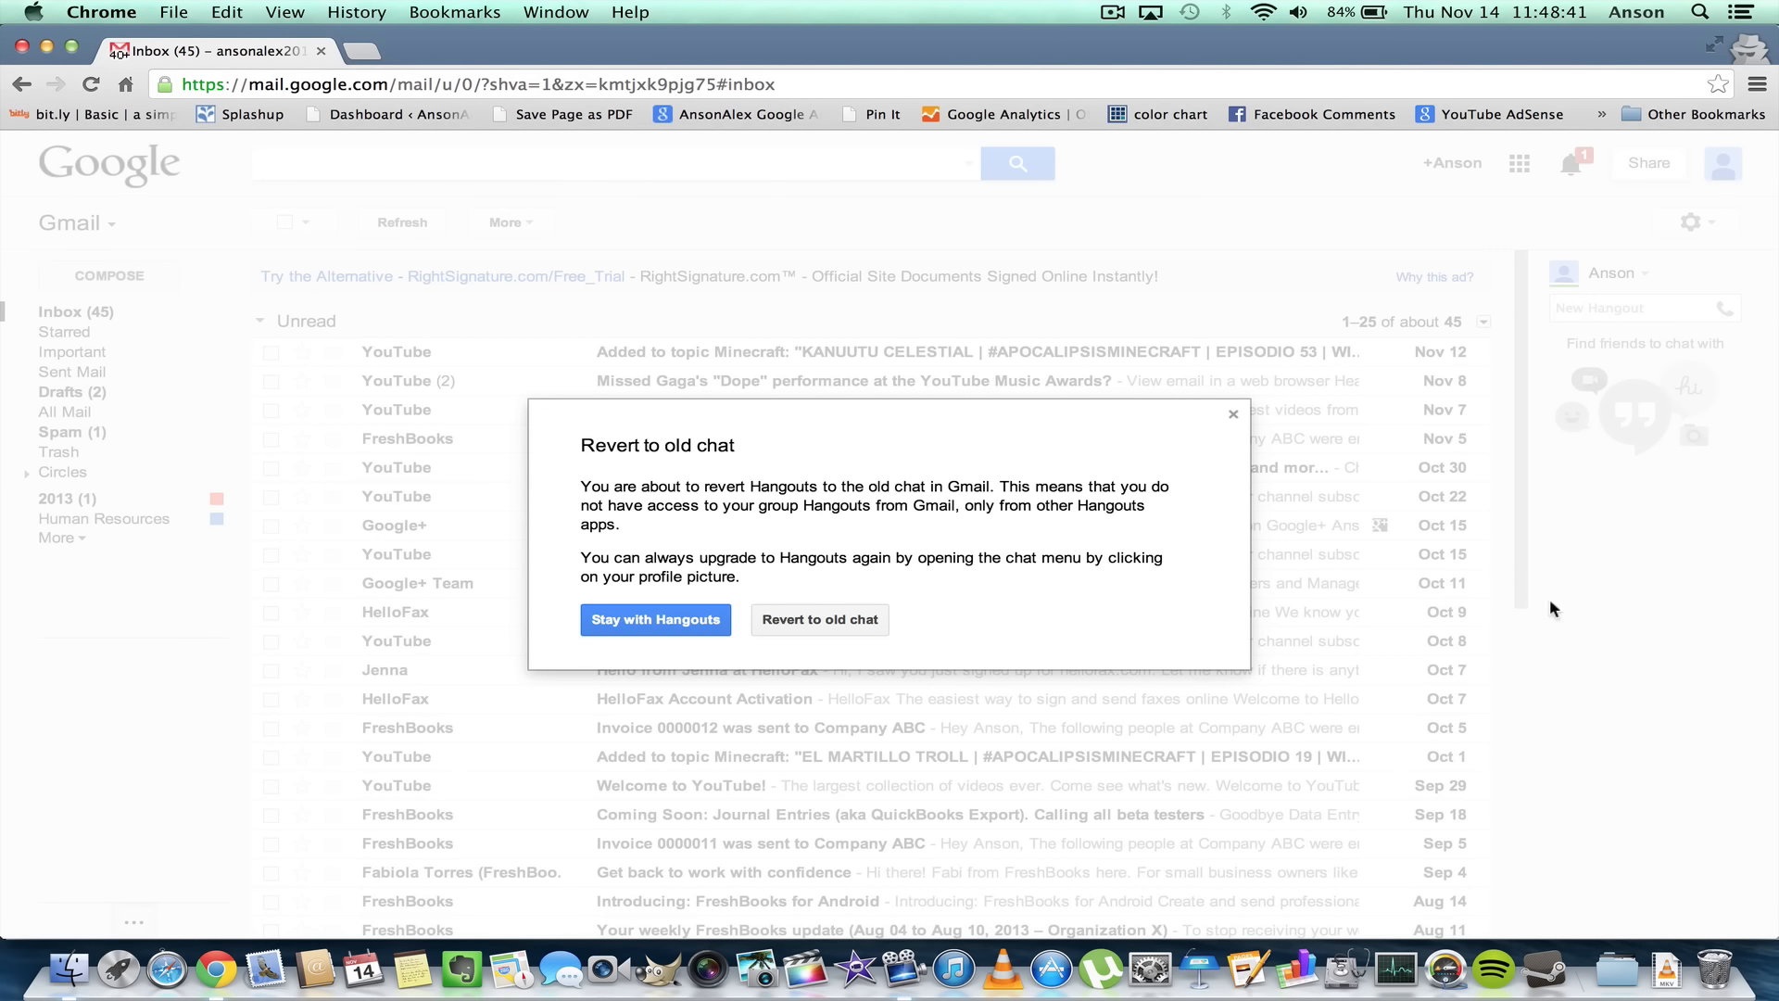
click(802, 625)
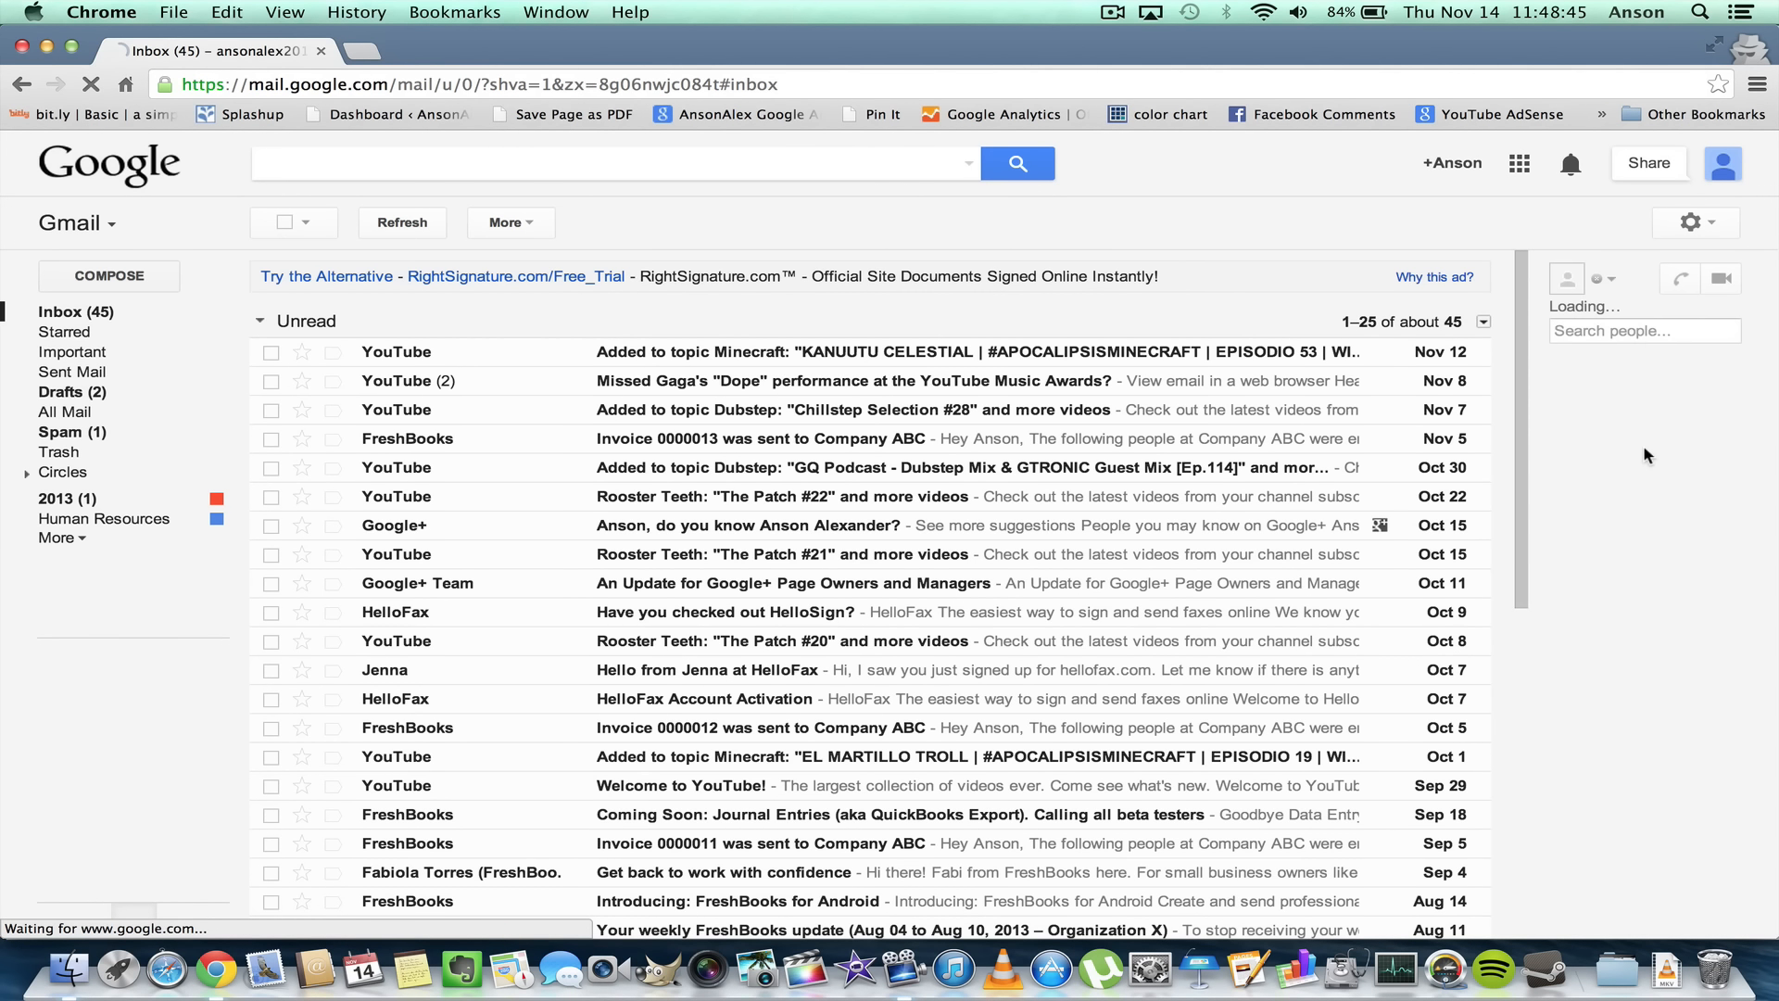
mouse_move(1515, 270)
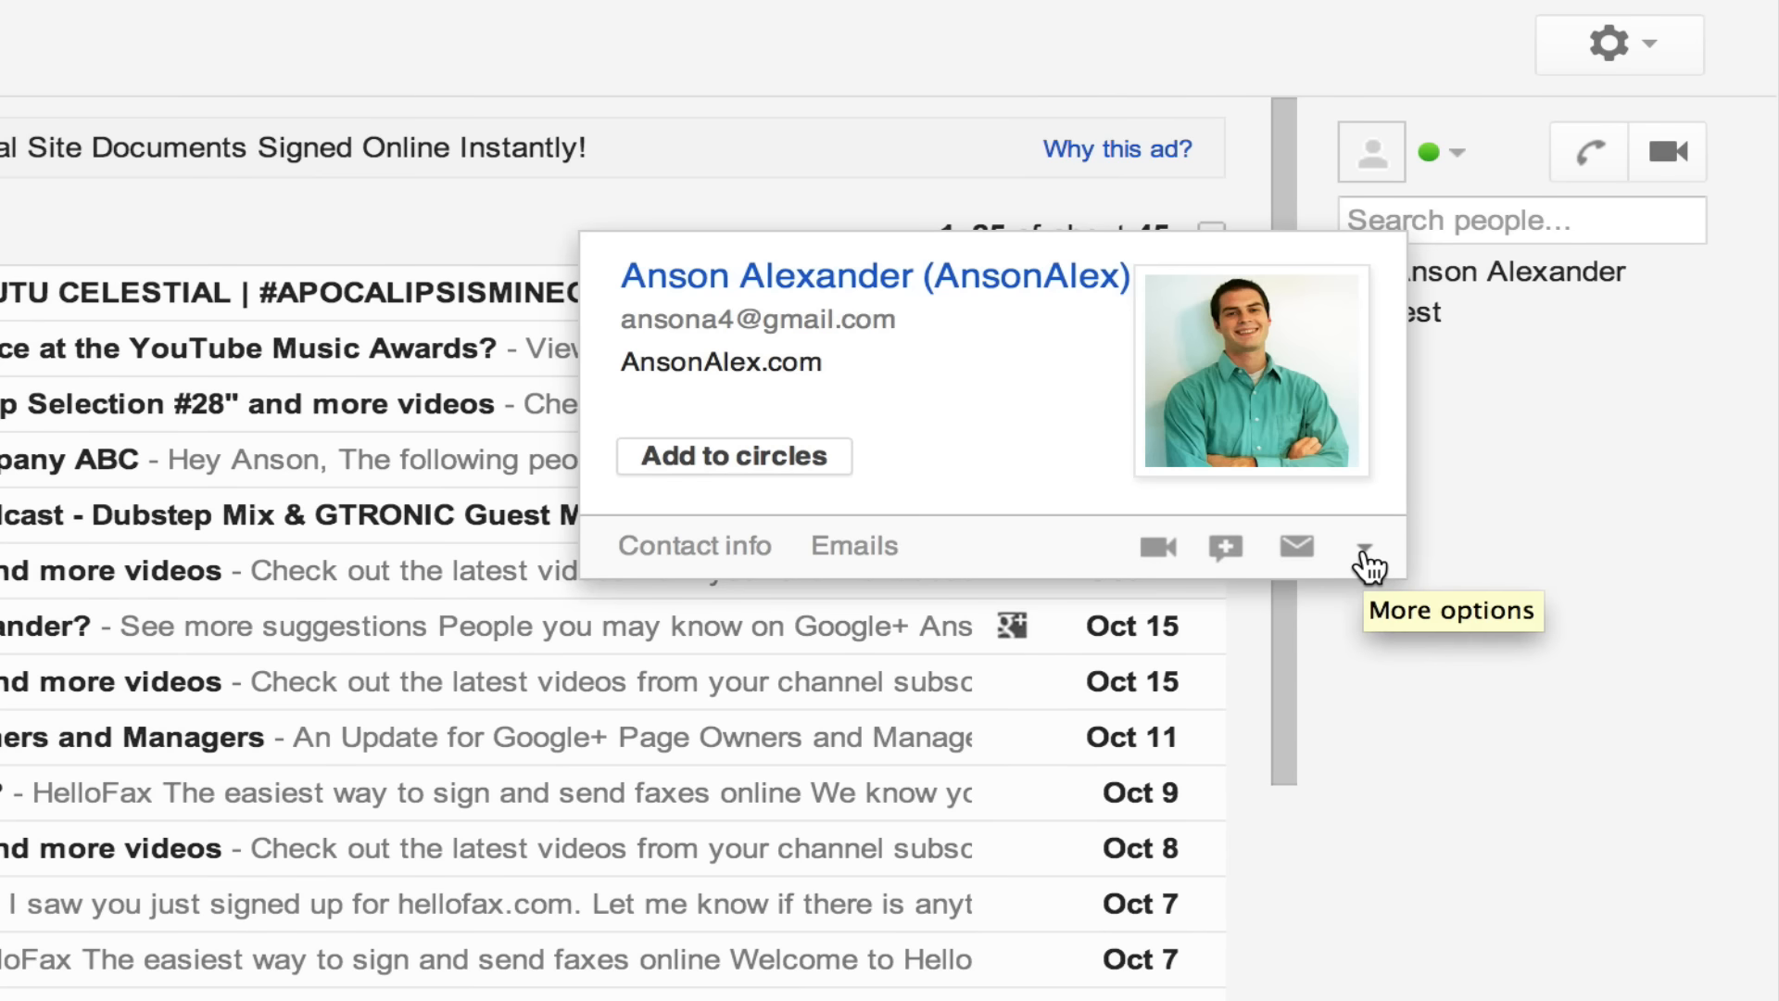
Step: Block Anson Alexander from his old-chat contact card menu, then check the chat status menu
click(1366, 550)
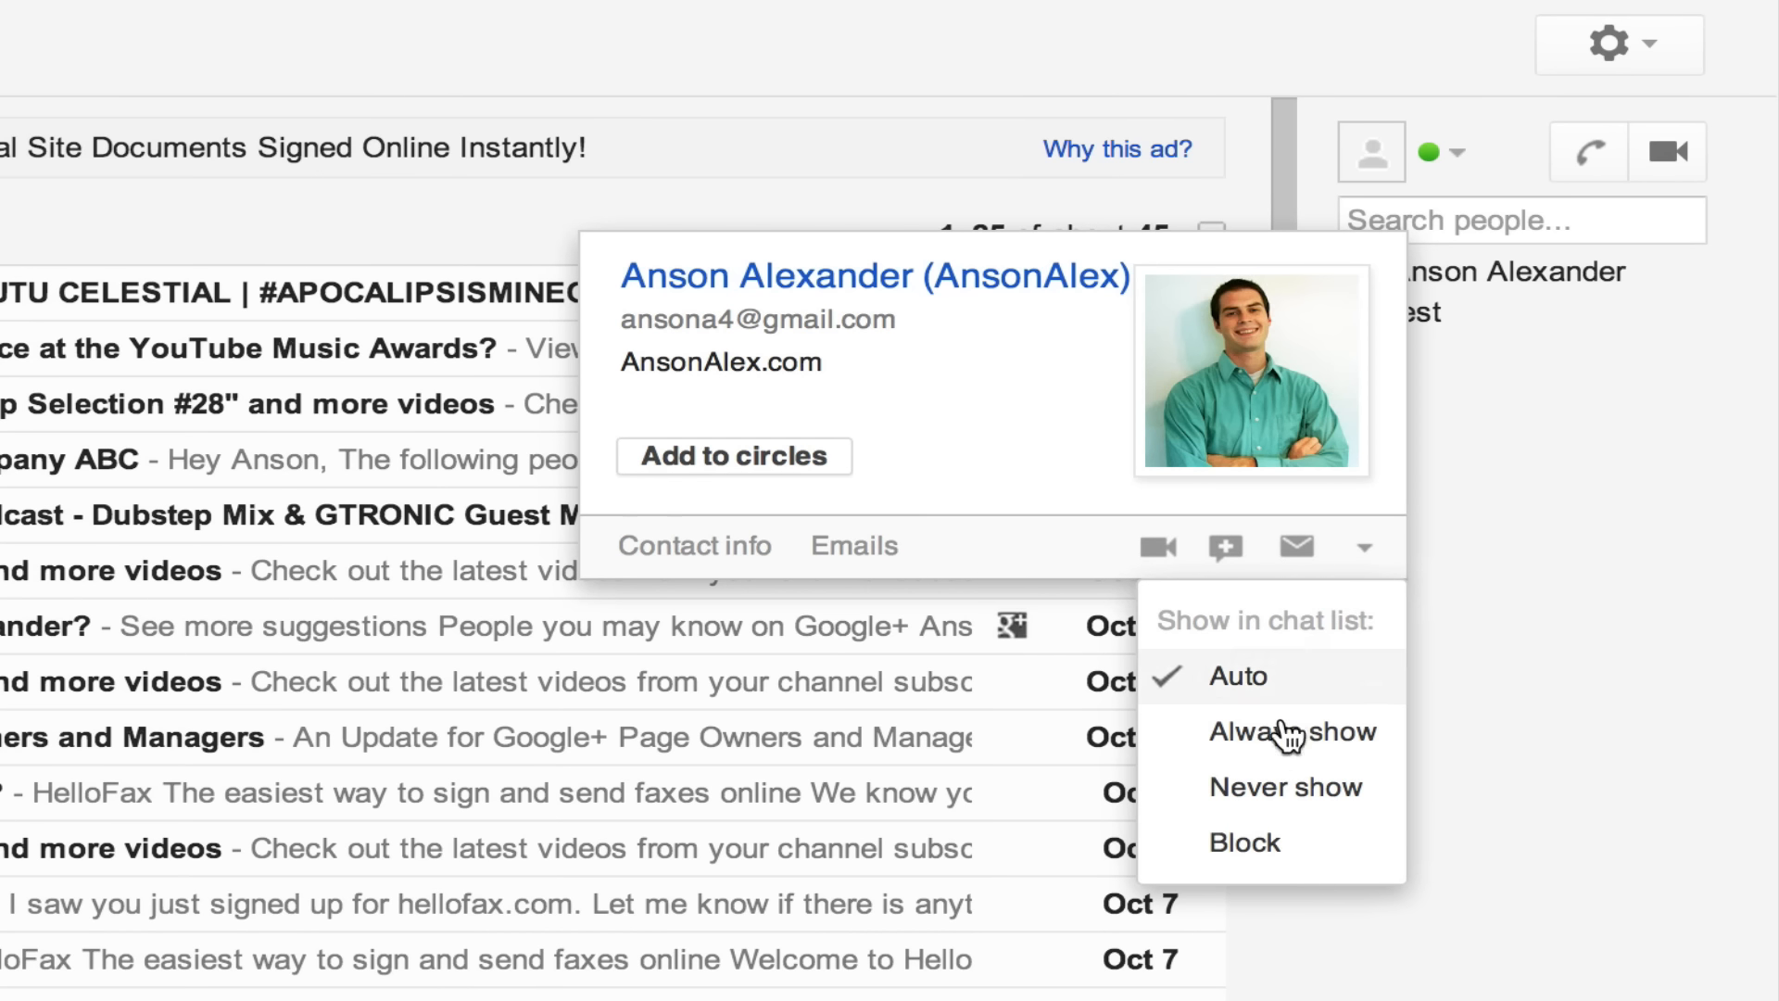
click(1244, 843)
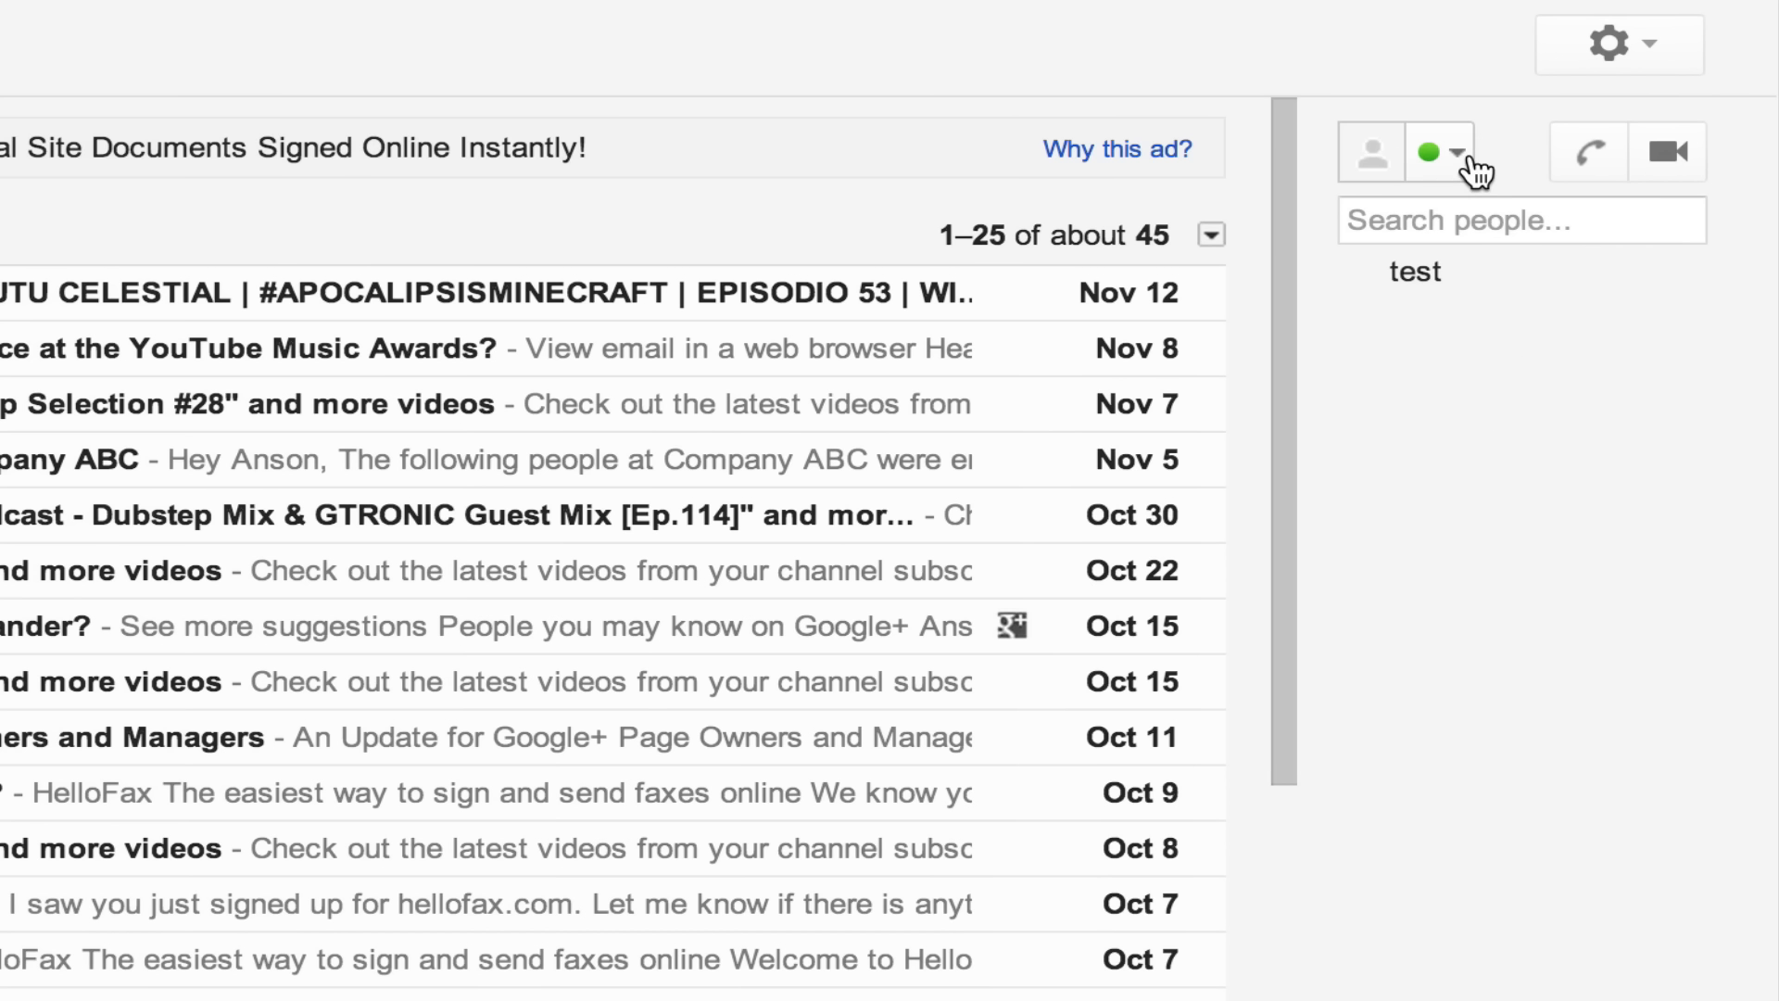
click(1371, 153)
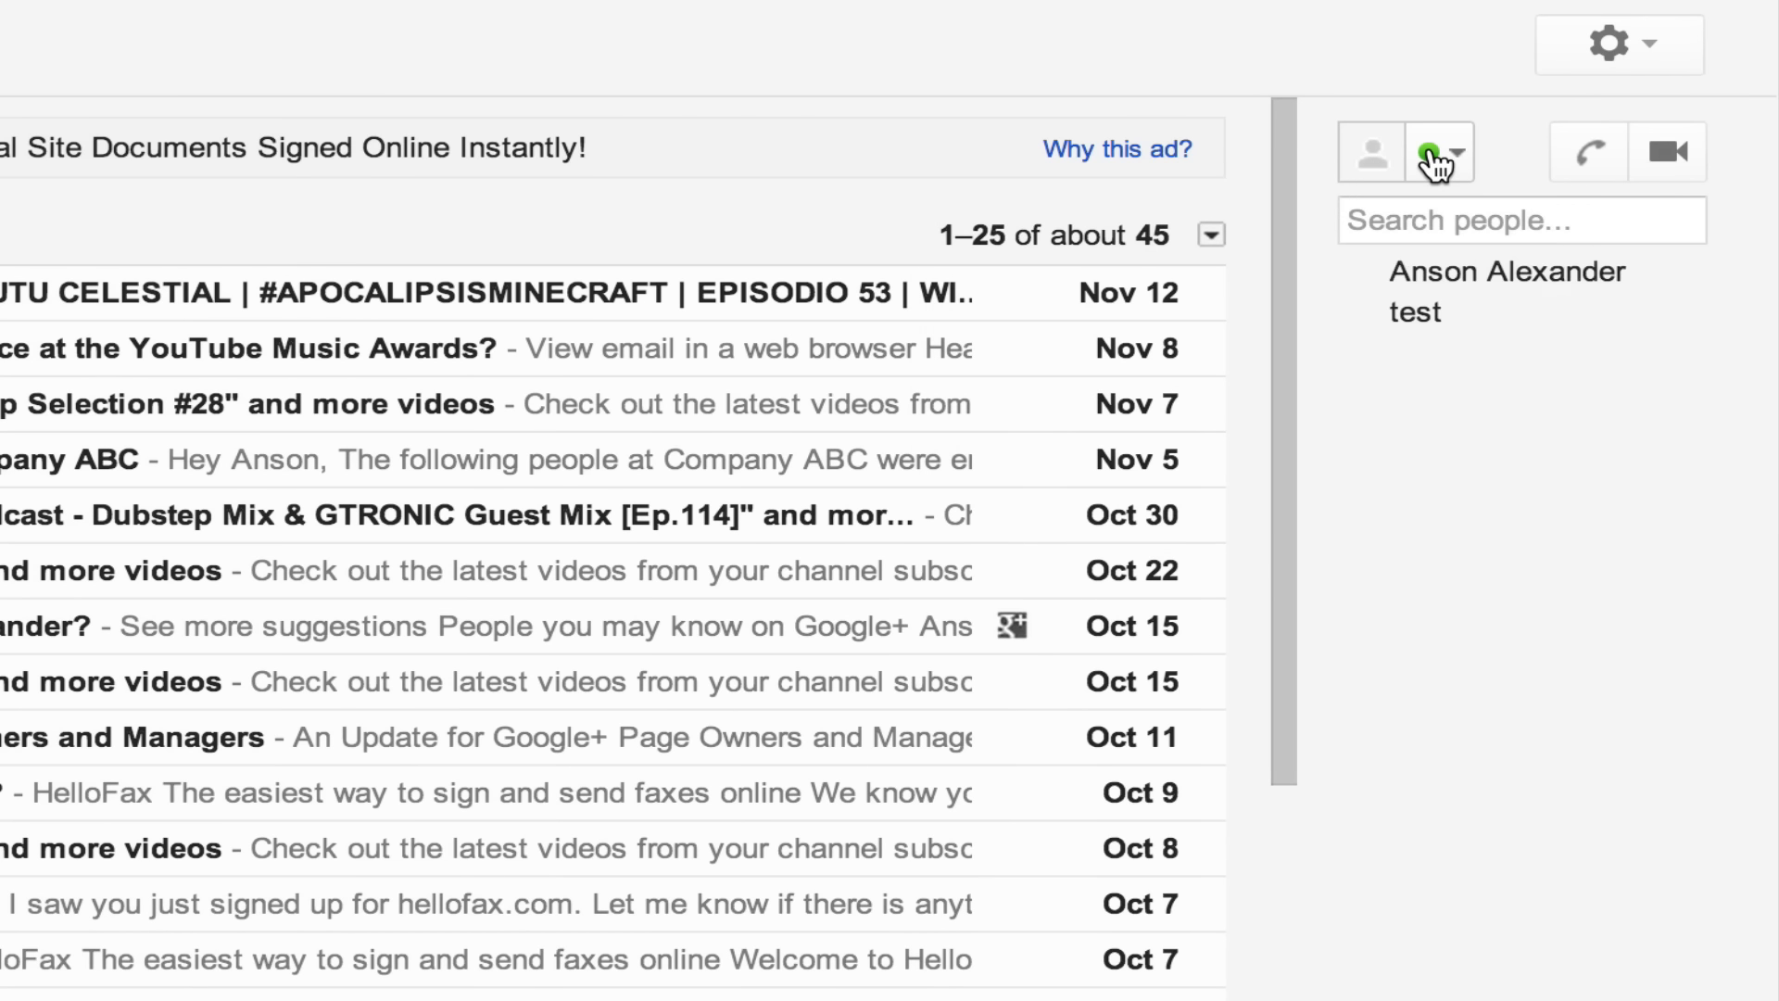
click(1442, 156)
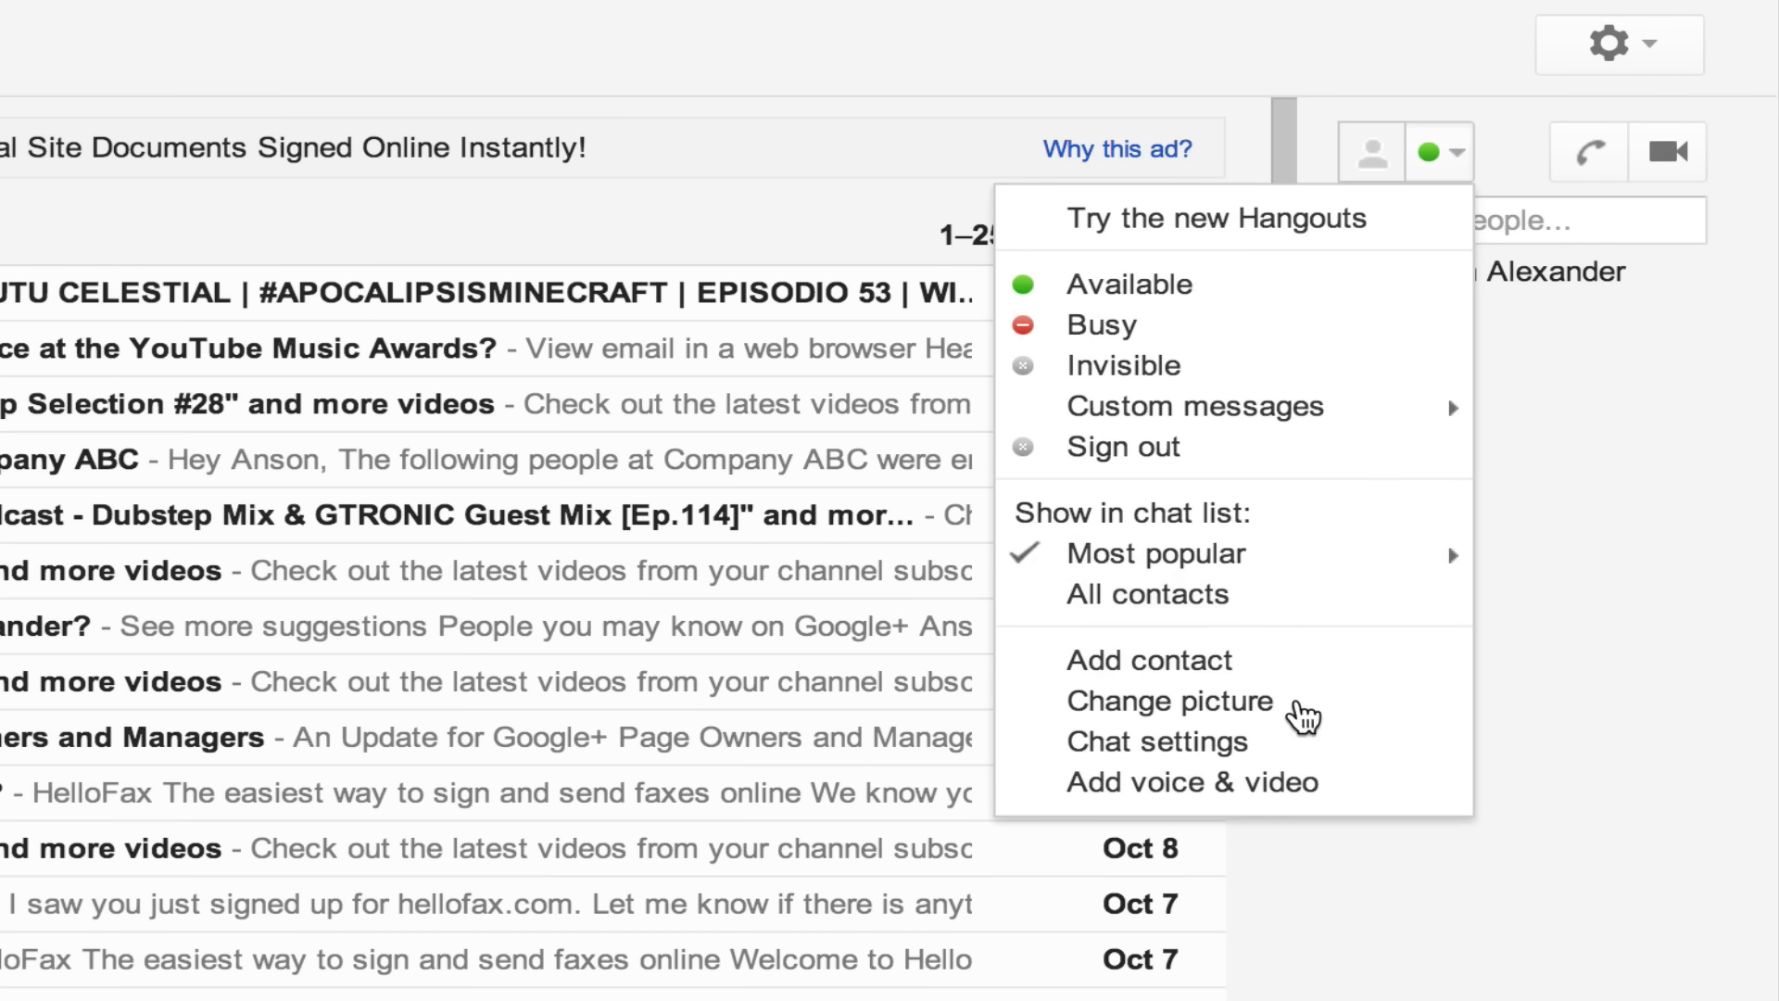
click(1566, 681)
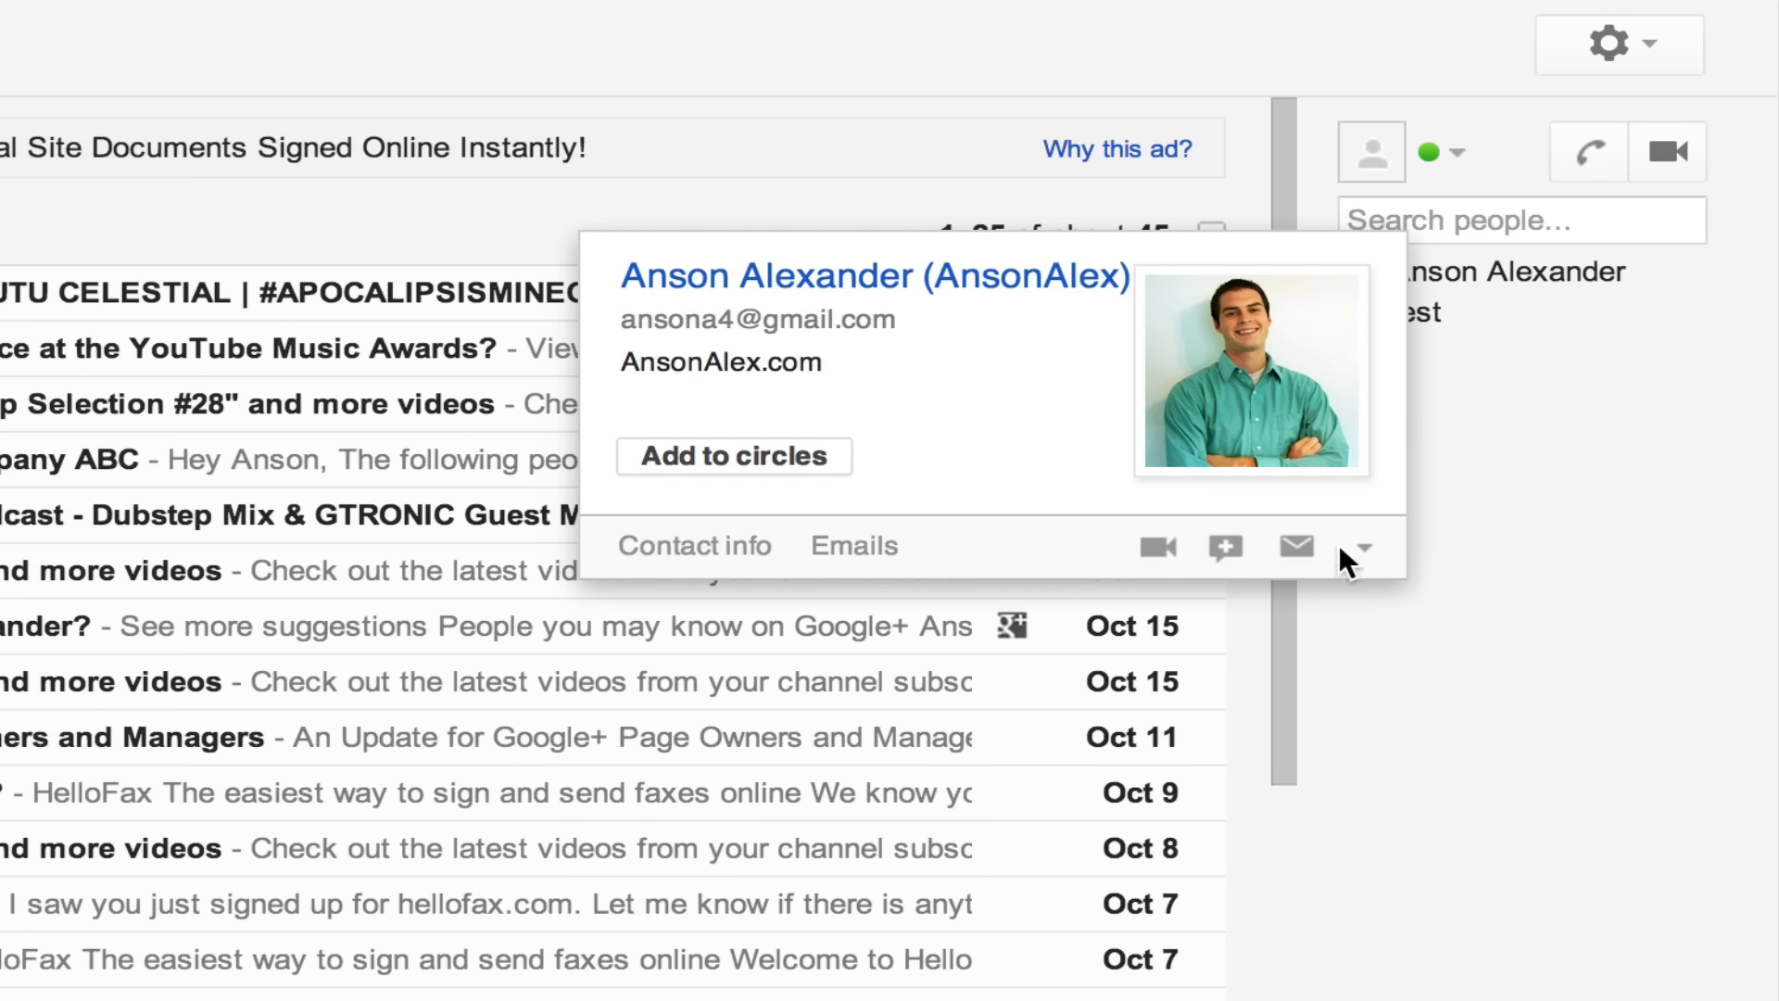
Step: Remove Anson Alexander from the old chat list via his card menu, leaving only test
click(1362, 546)
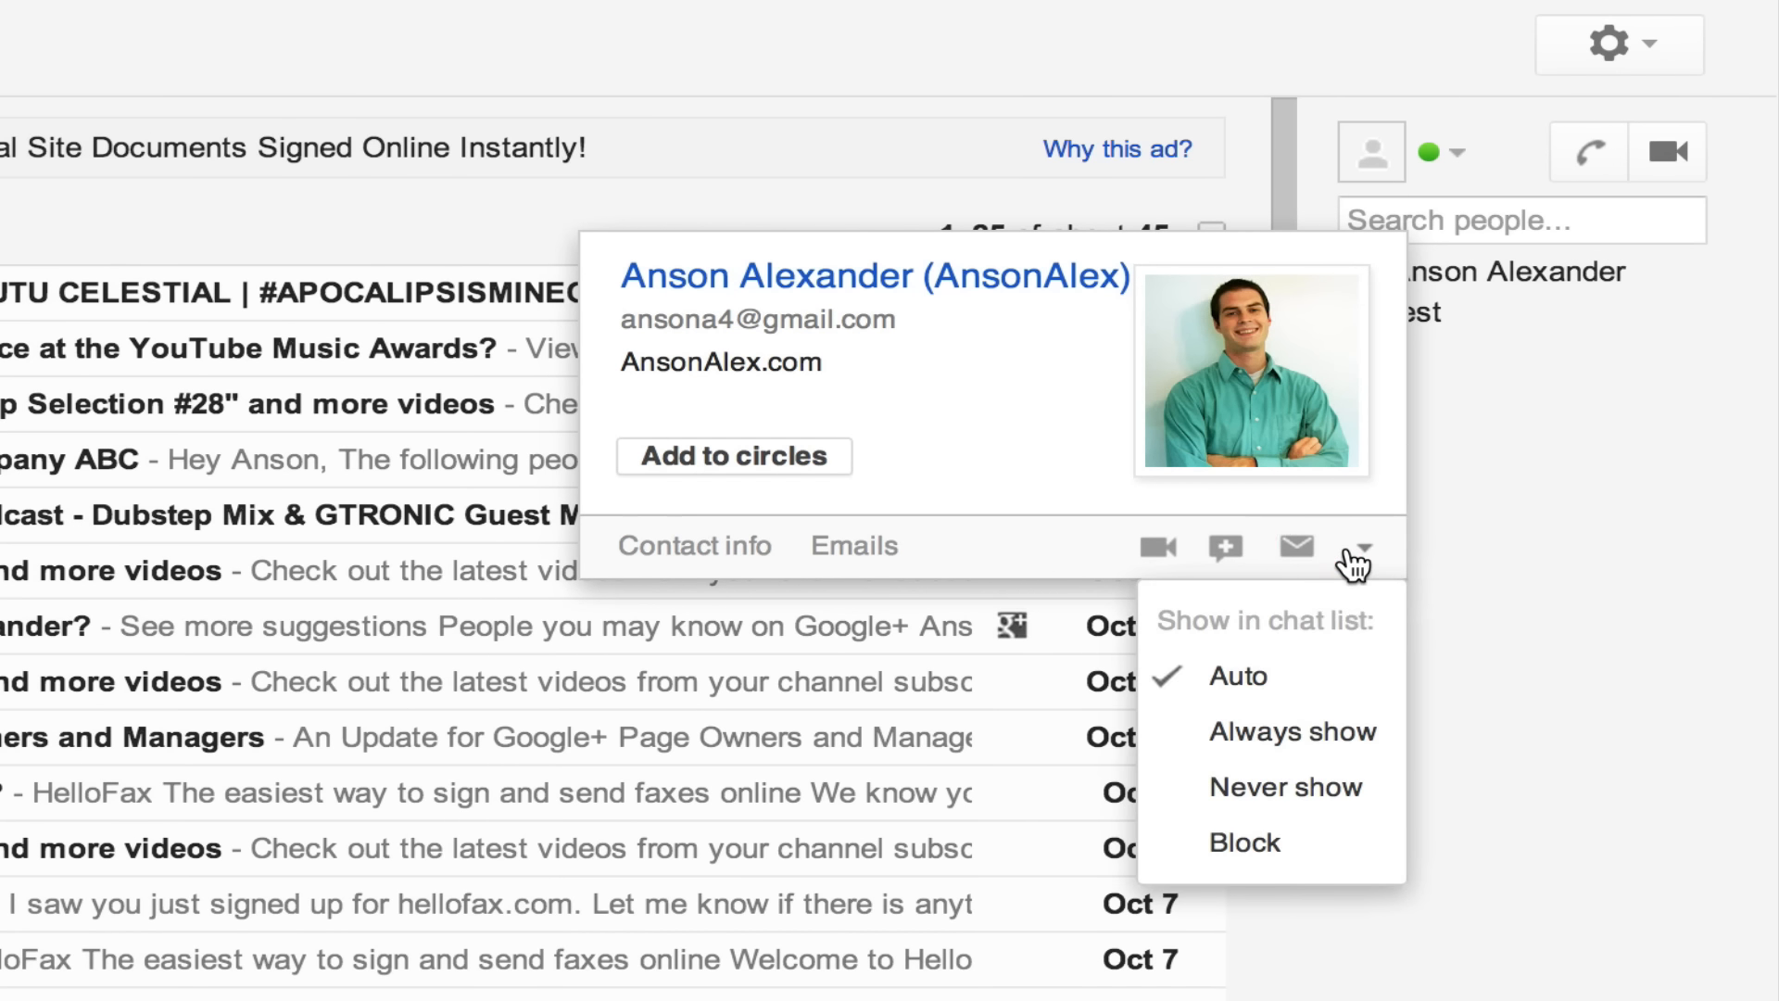
click(1245, 843)
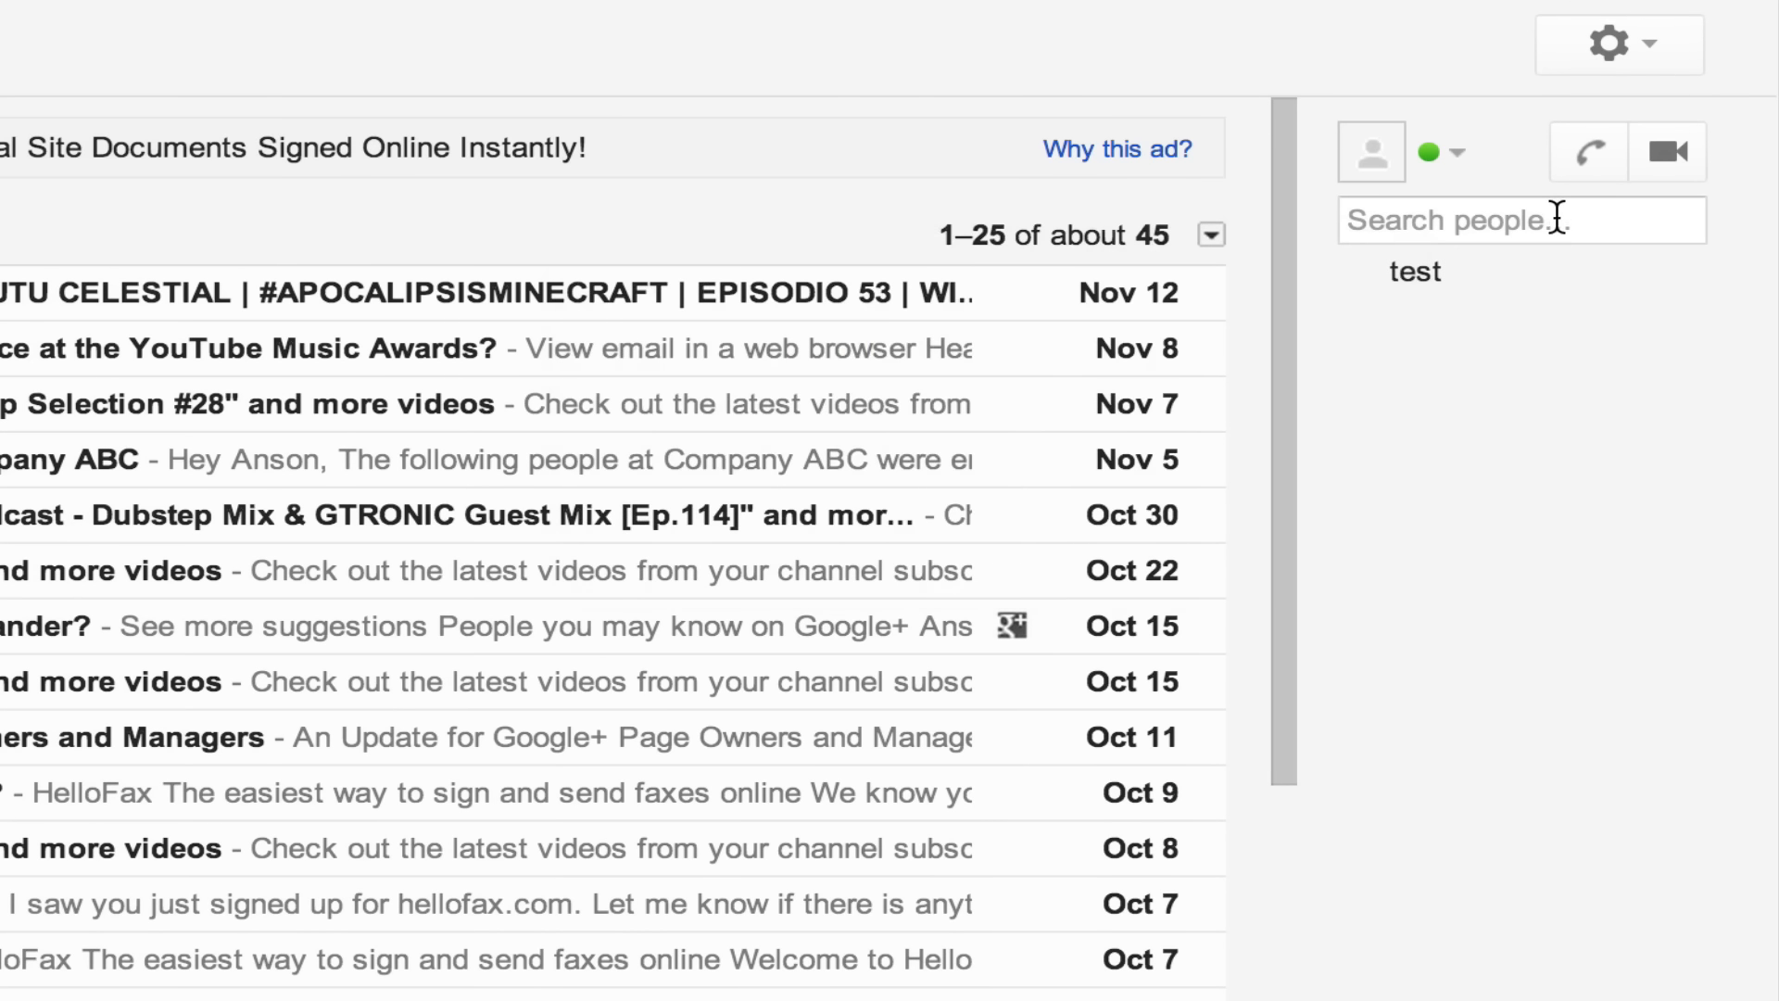
Step: Search people for 'anson' and choose Show in chat list to restore Anson Alexander
click(1556, 219)
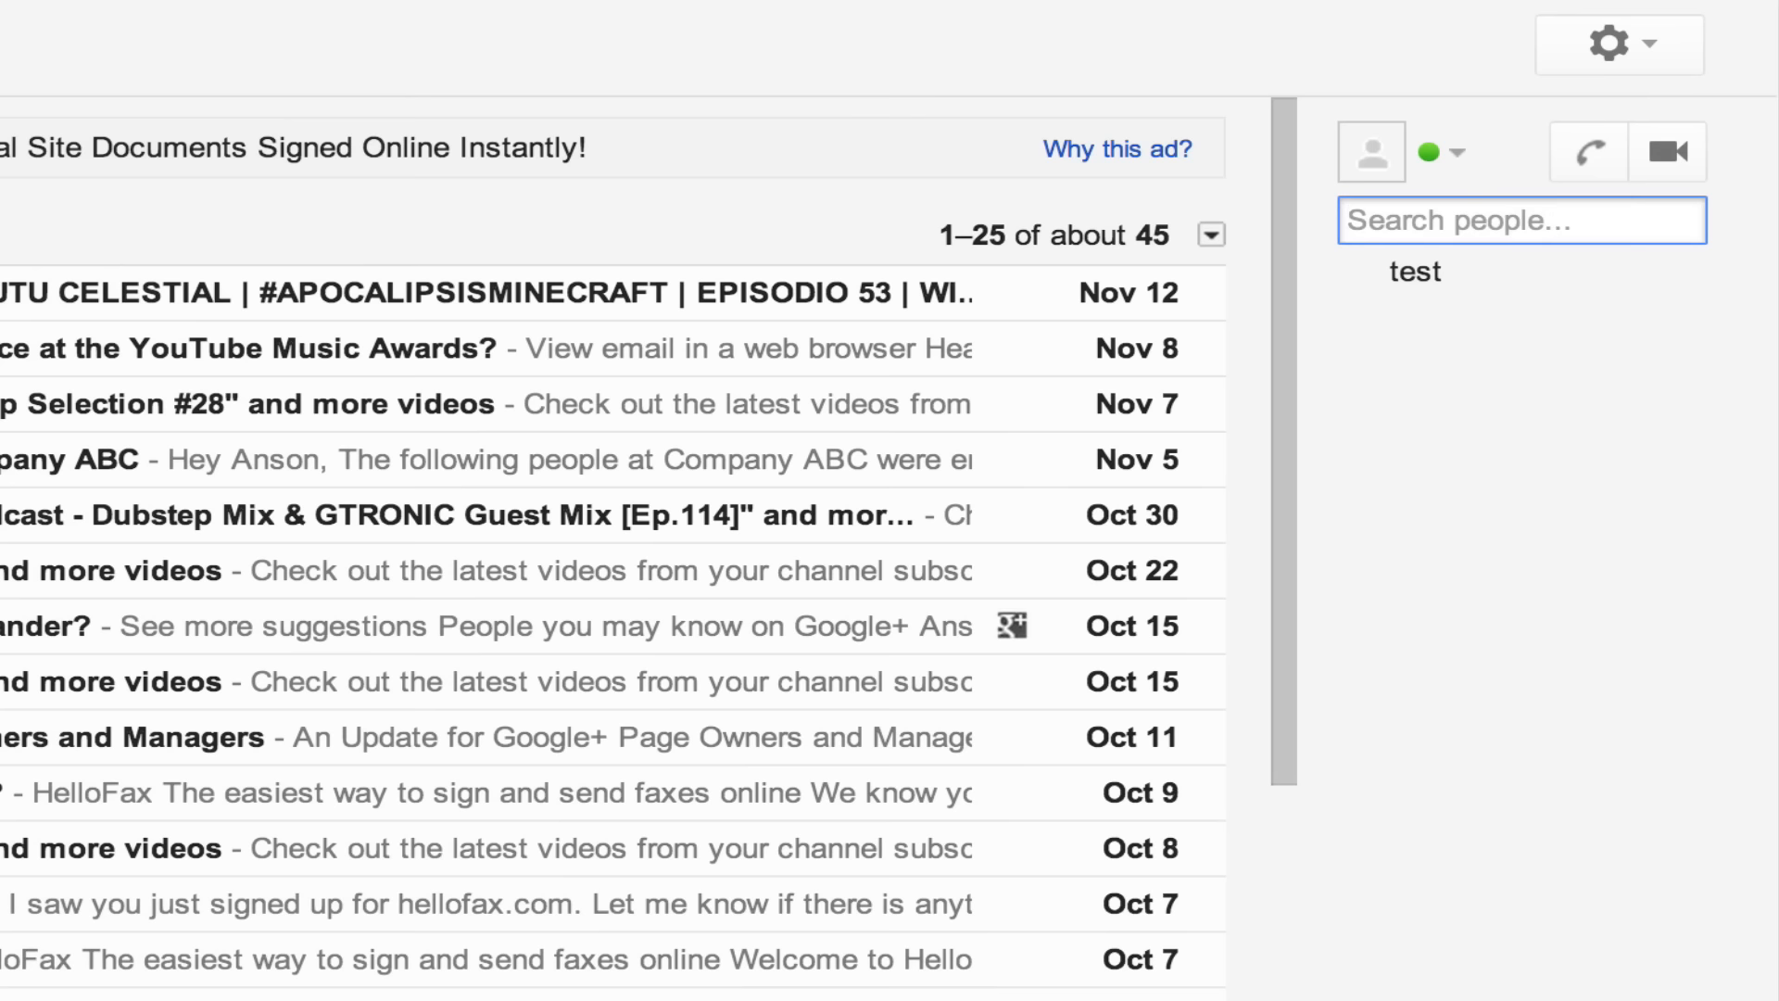
text(anson)
key(Down)
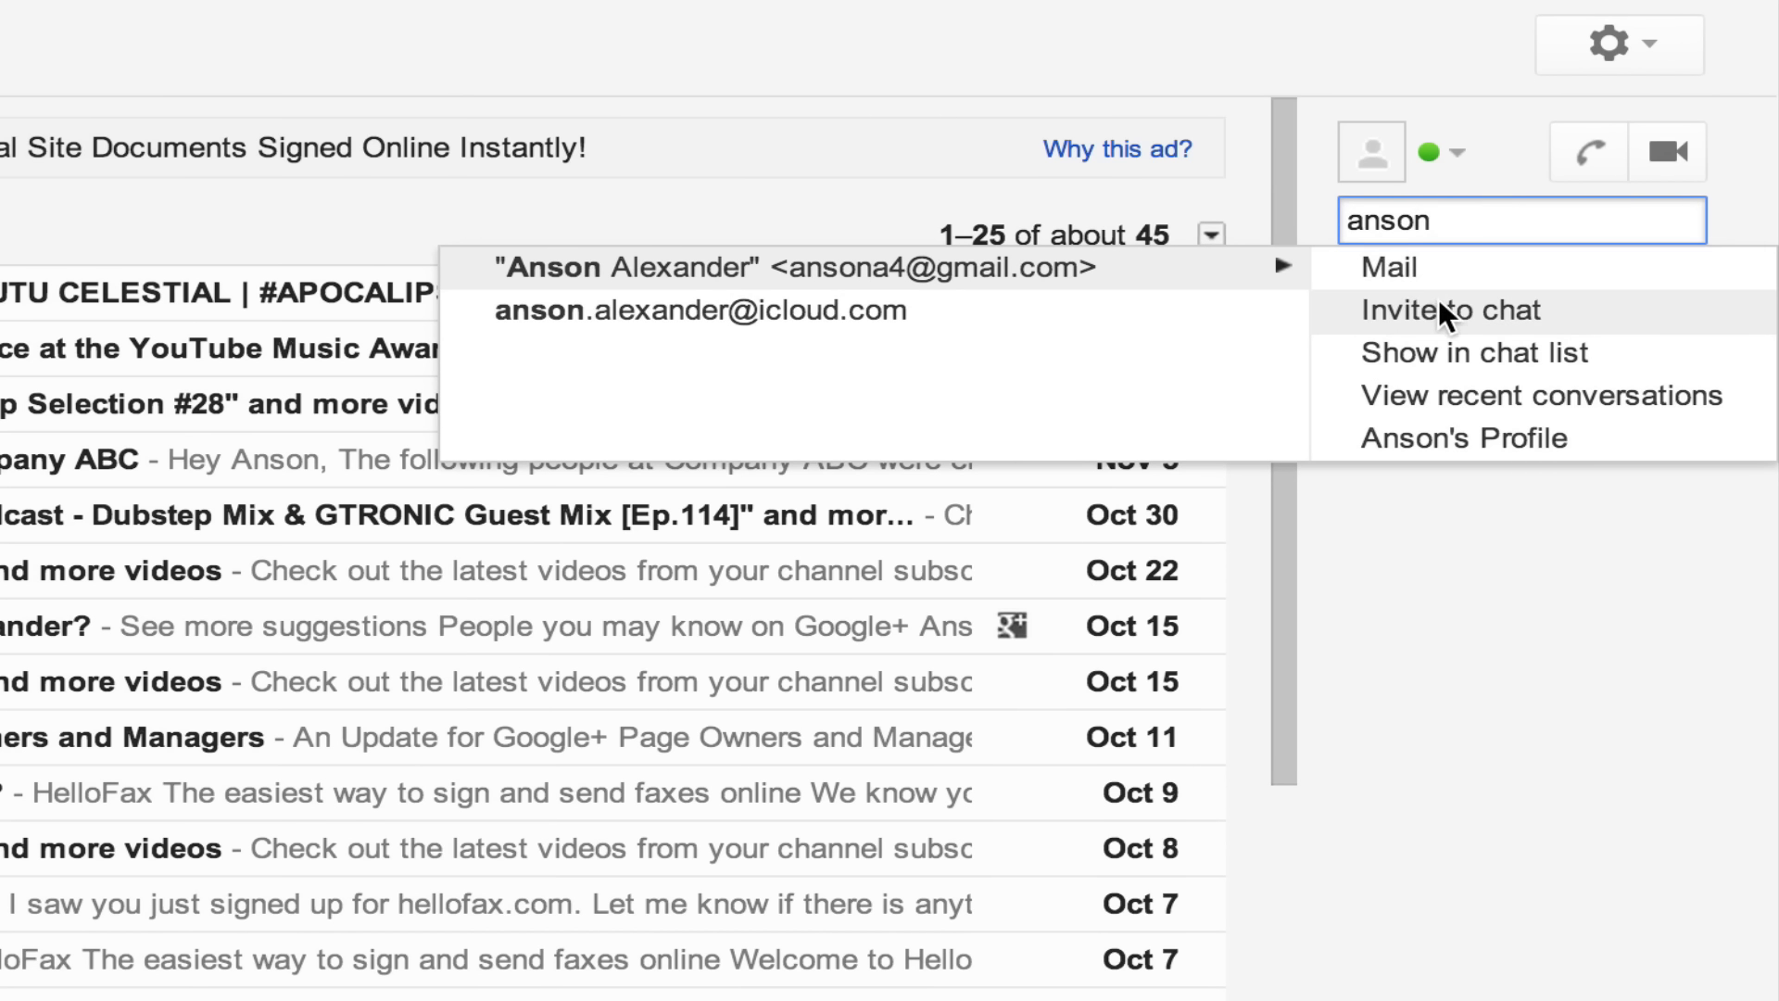
click(1513, 347)
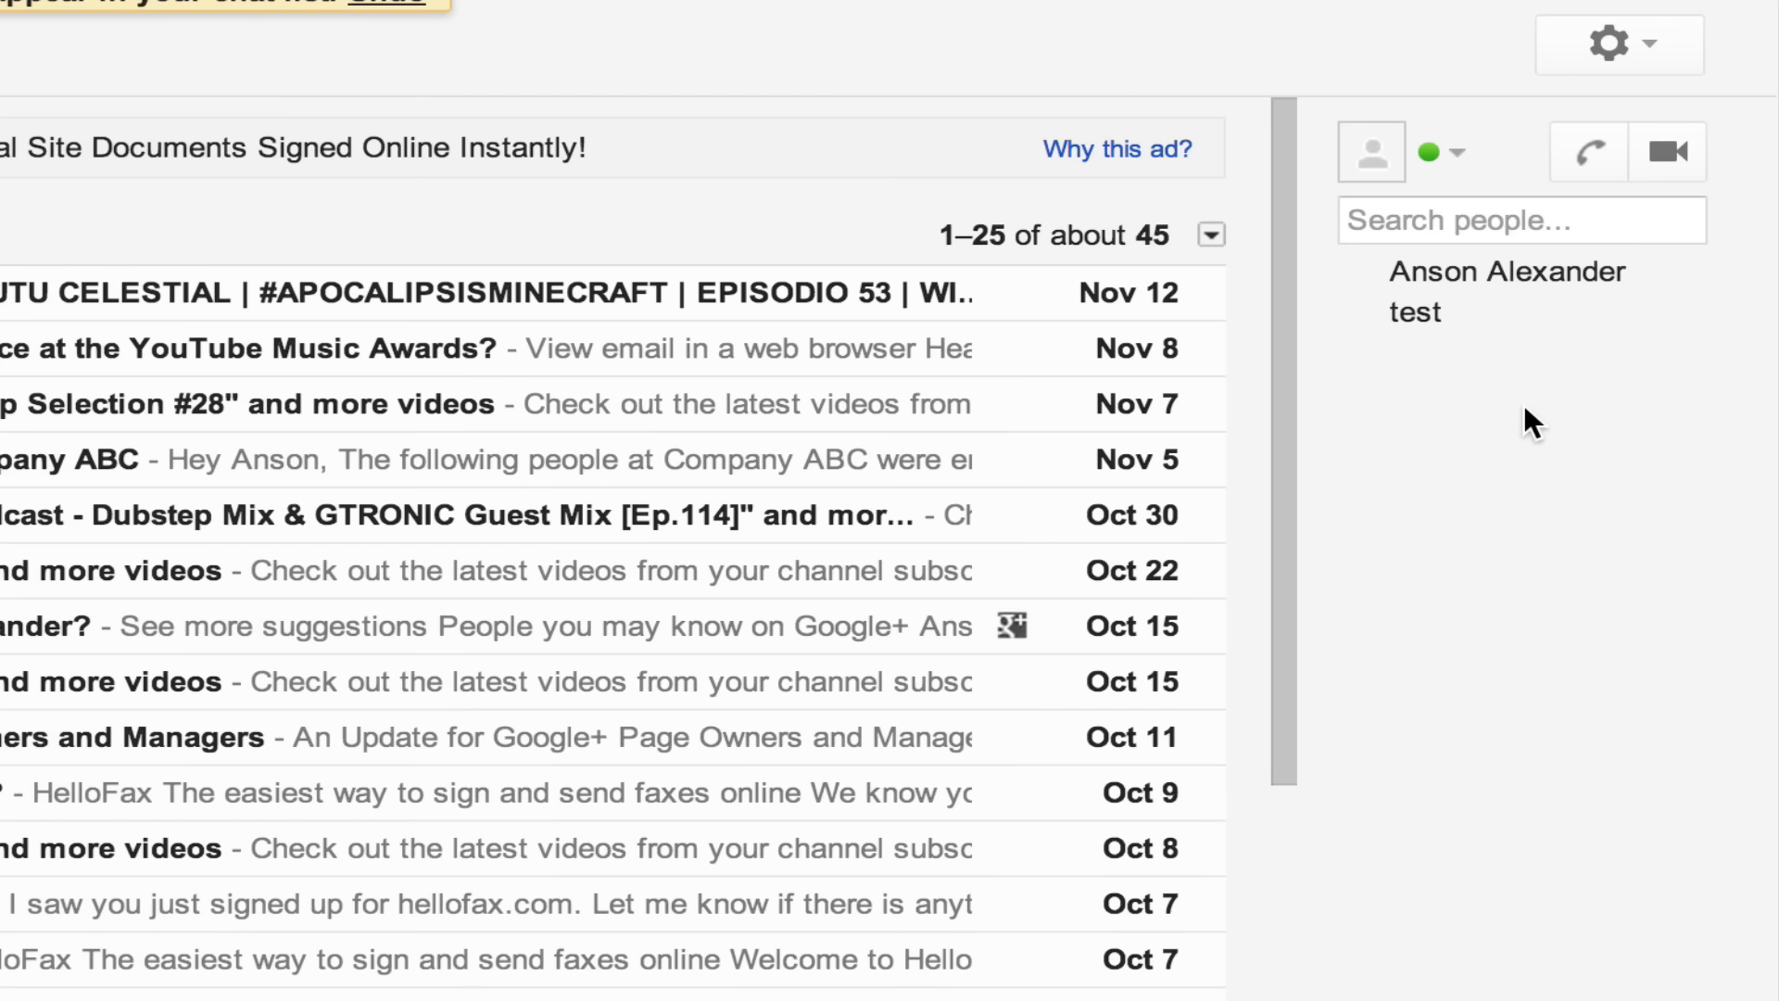
Step: Choose Try the new Hangouts from the chat status dropdown
click(1459, 156)
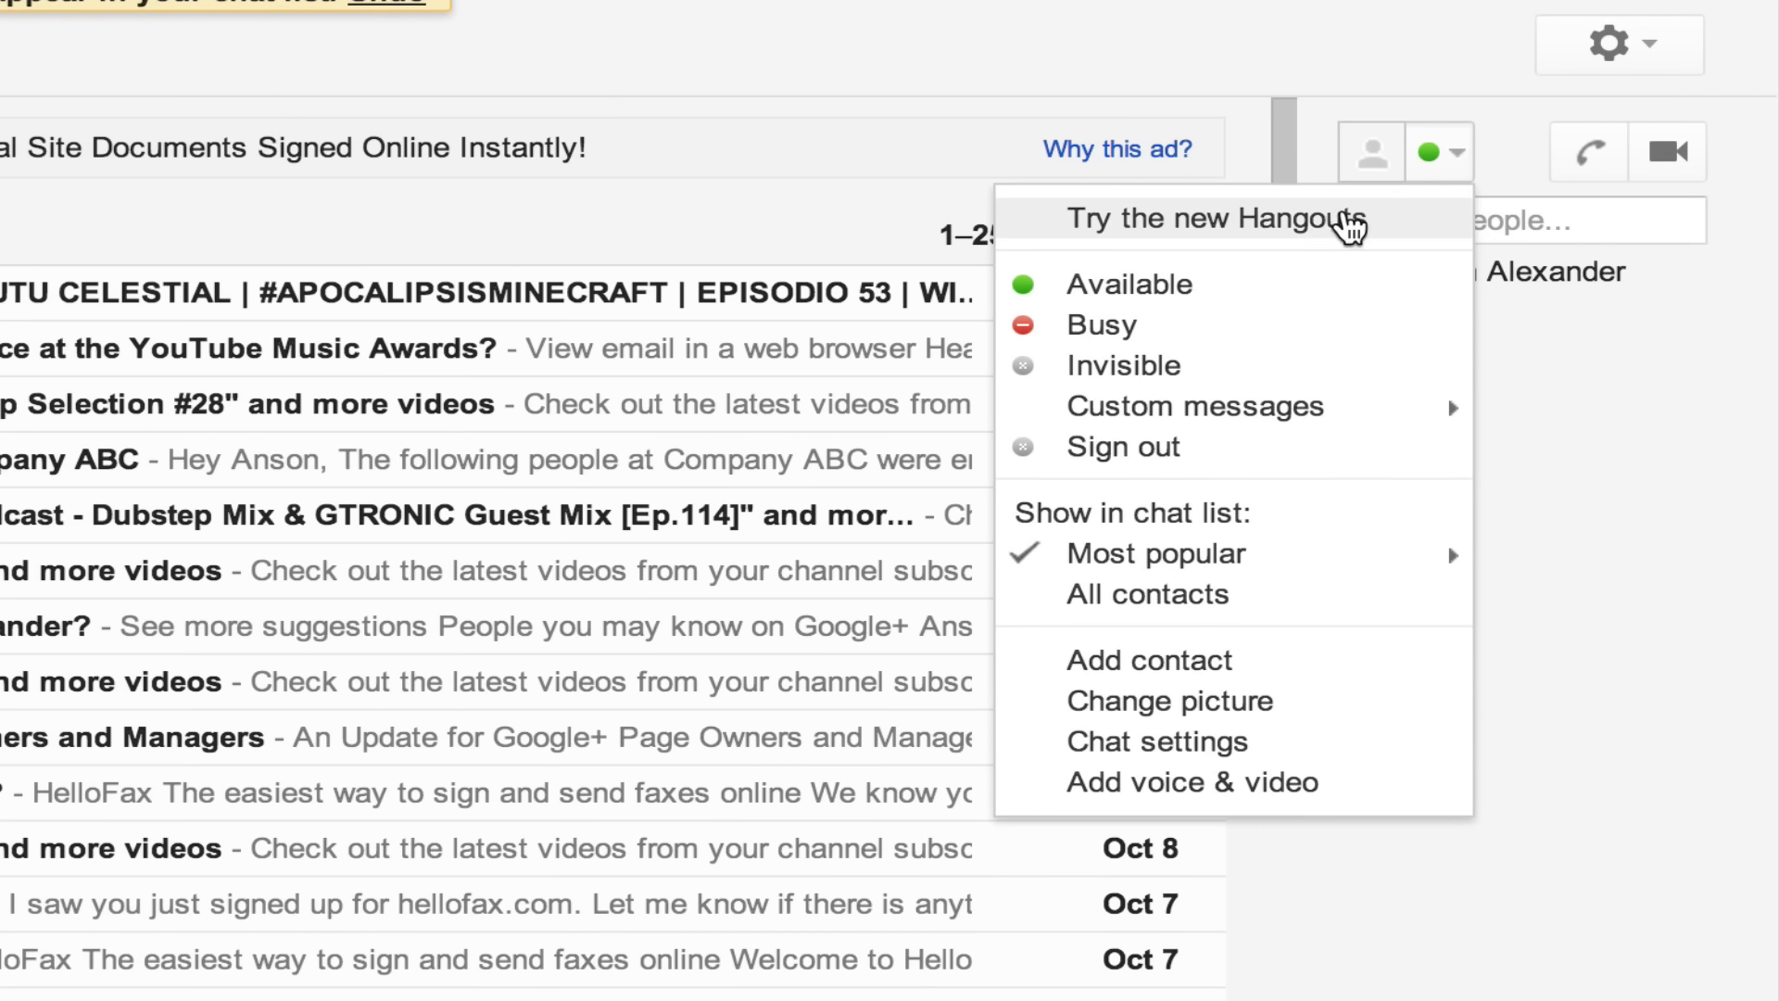
click(1320, 237)
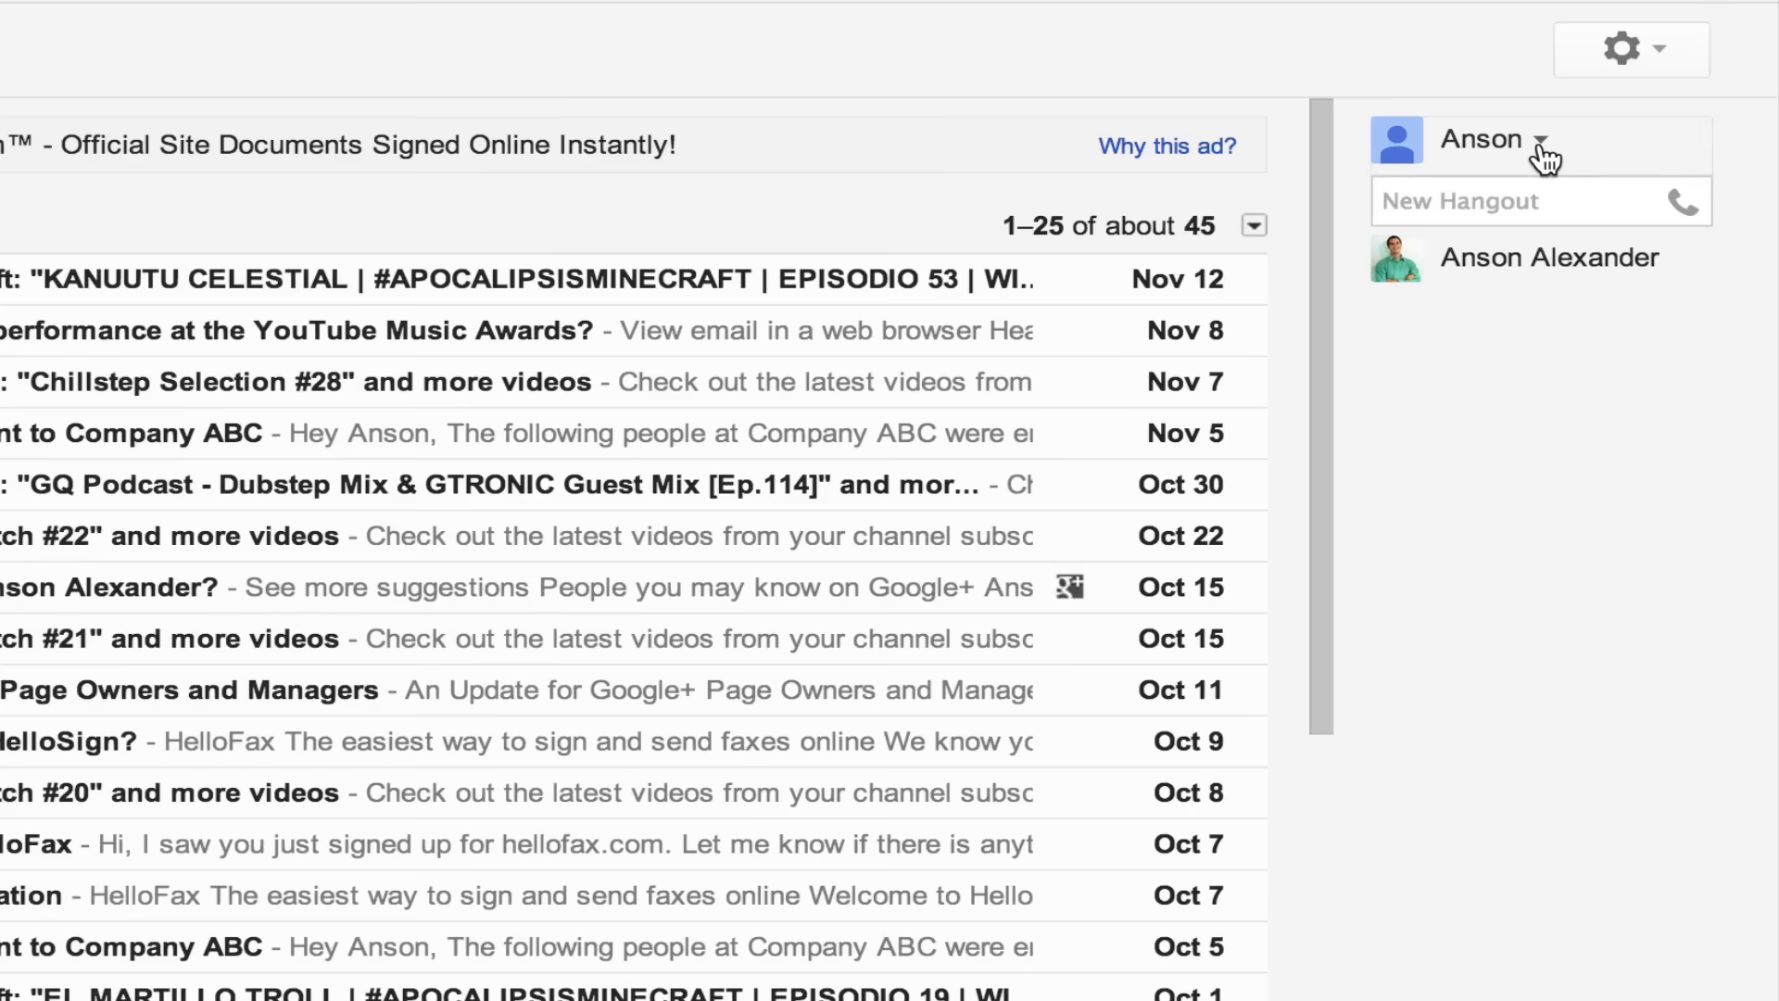
Step: Show the Hangouts Blocked people list from the Anson menu, confirming it is empty
click(1543, 142)
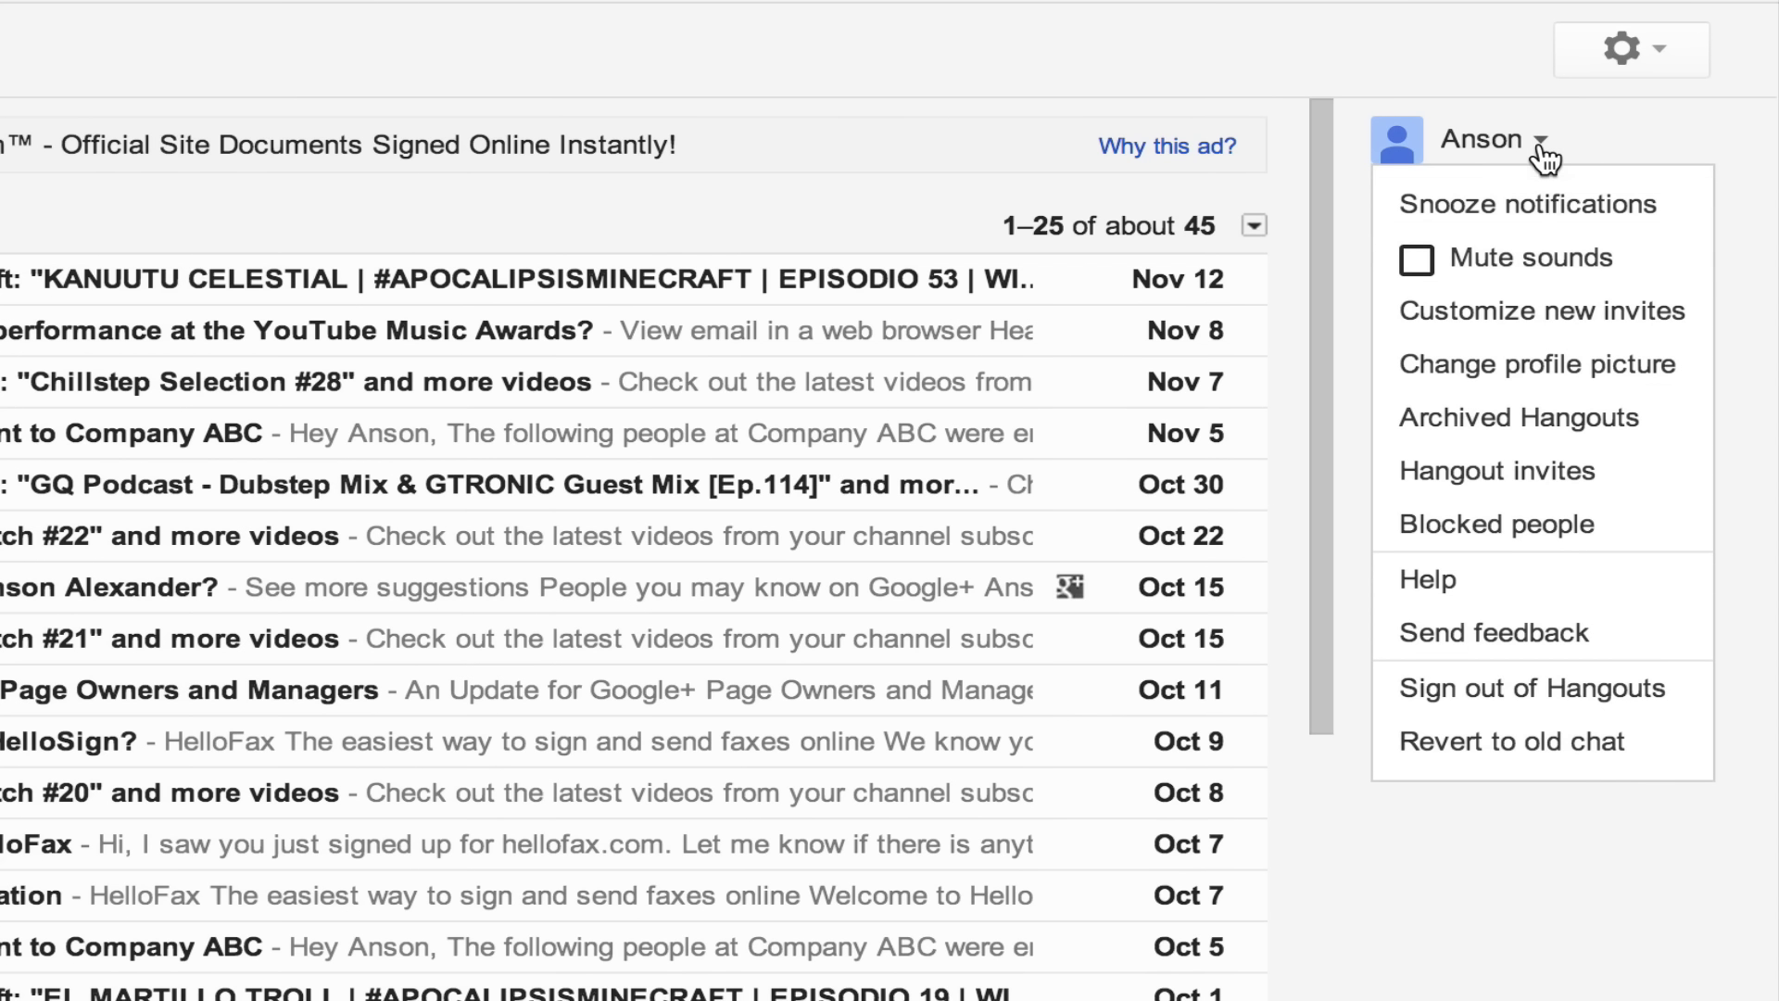
click(1546, 532)
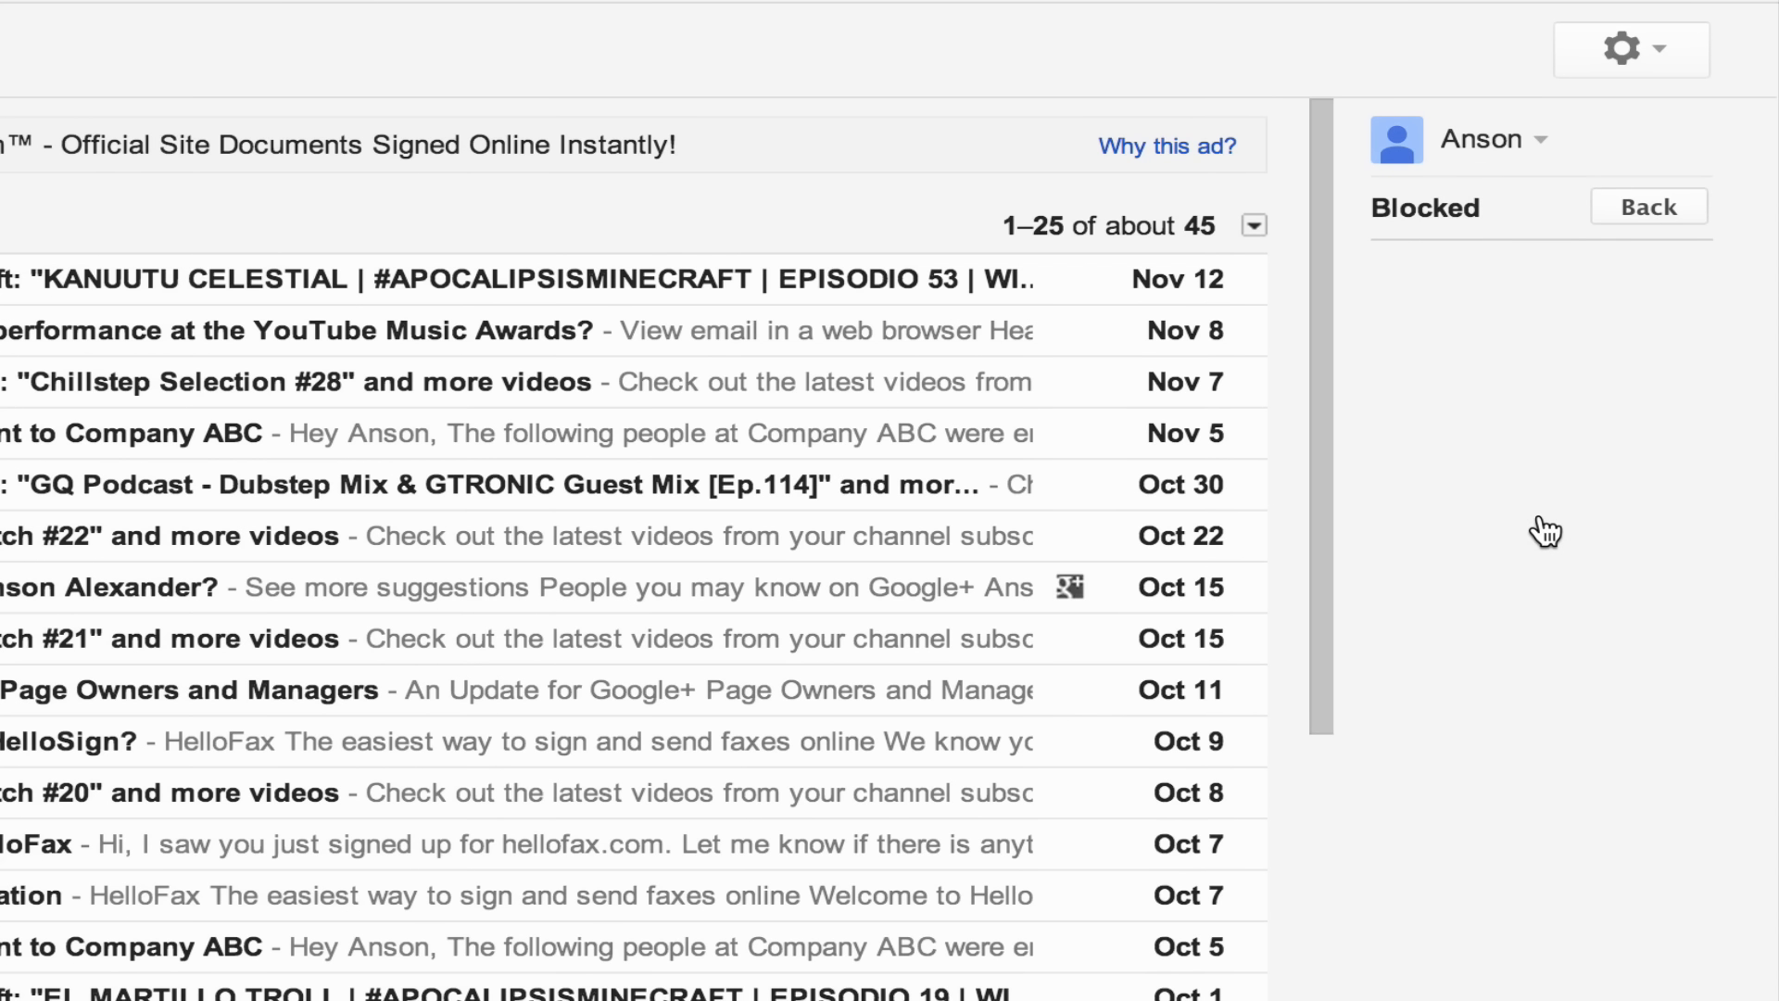